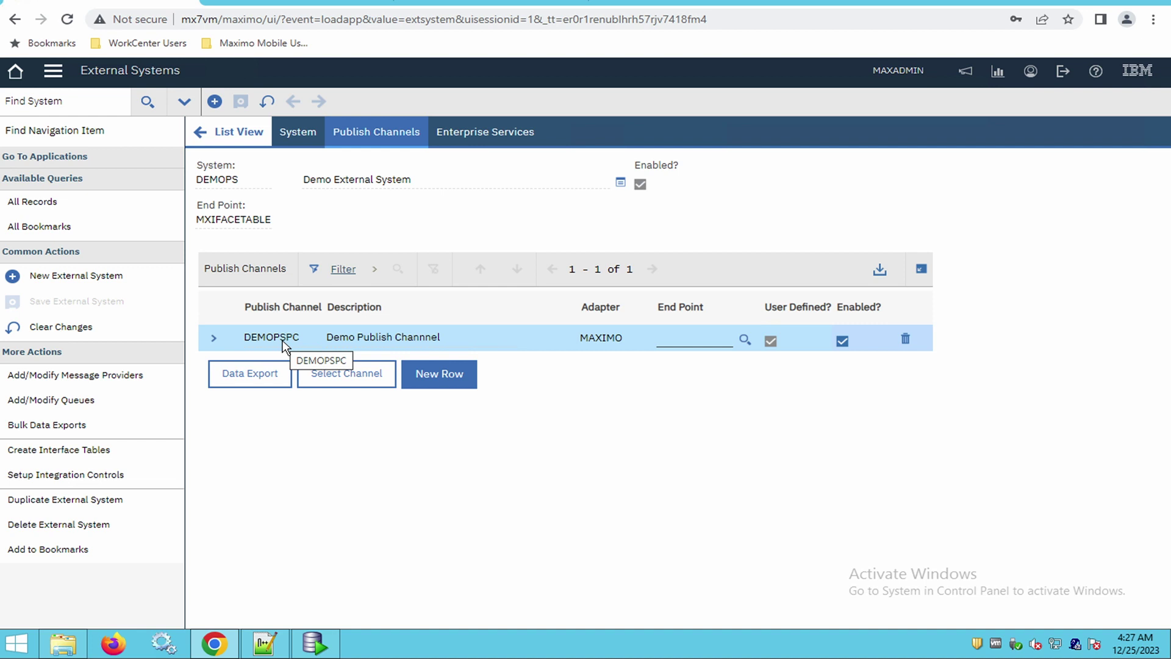
# Start a DEMOPSPC data export and enter 10 as the Export Count.
pyautogui.click(255, 384)
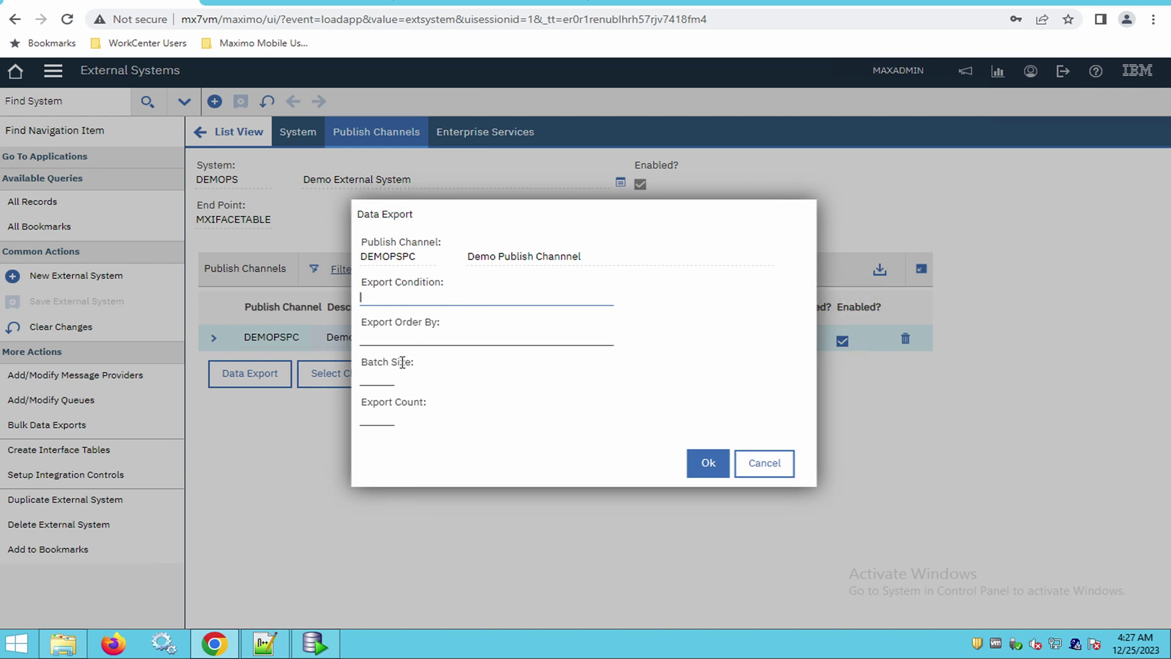
pyautogui.click(379, 379)
pyautogui.click(377, 420)
pyautogui.write('1')
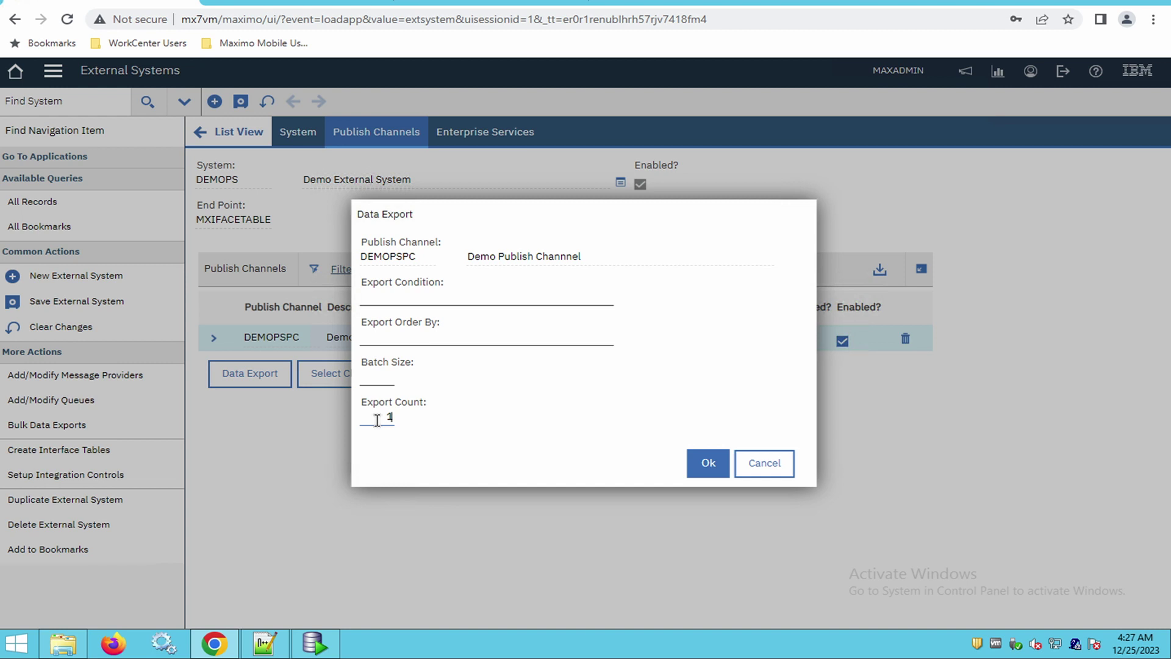
pyautogui.write('0')
pyautogui.click(485, 5)
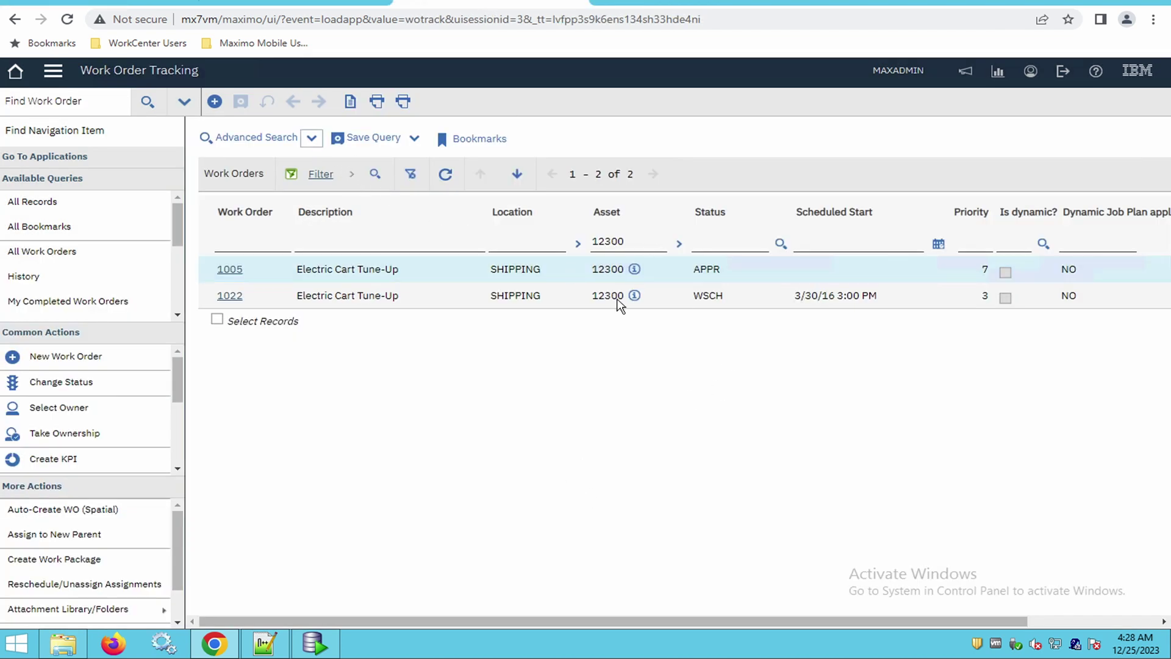
pyautogui.doubleClick(640, 238)
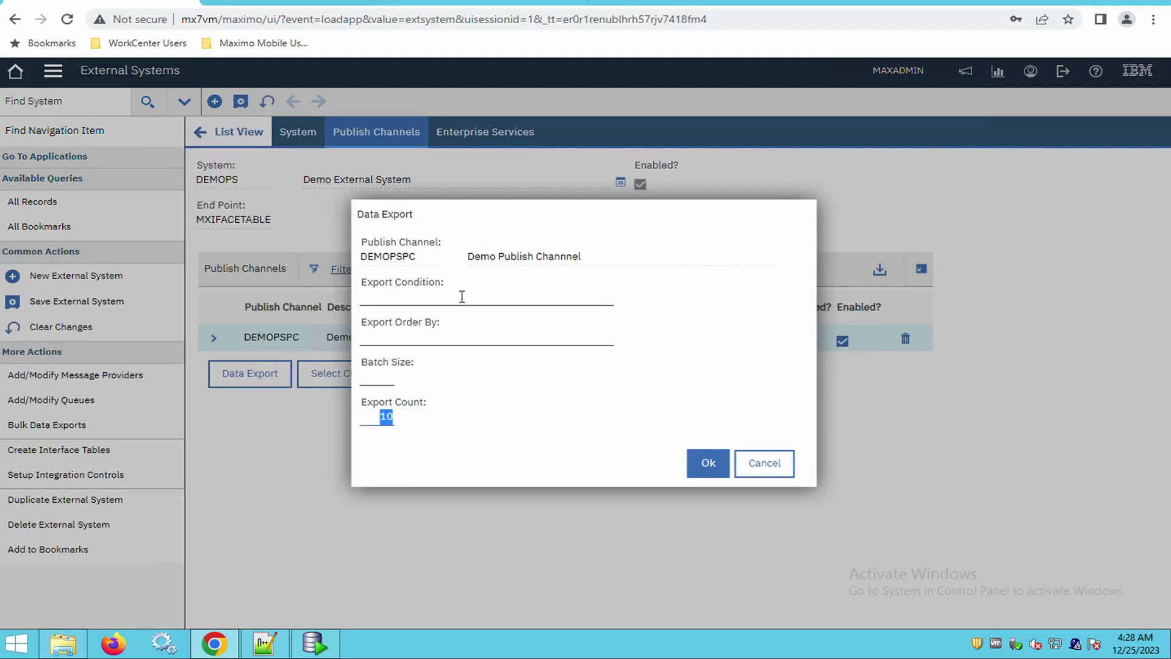
# Run the DEMOPSPC export with the condition assetnum='12300'.
pyautogui.click(462, 295)
pyautogui.write('ass')
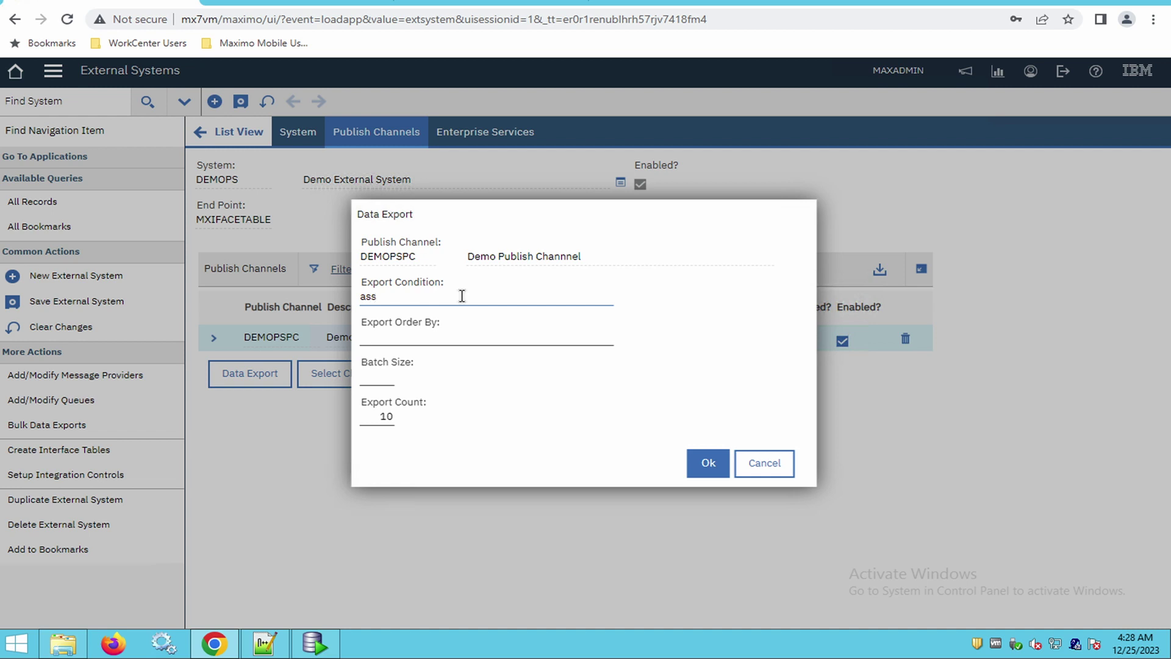
pyautogui.write("etnum='12300")
pyautogui.click(702, 465)
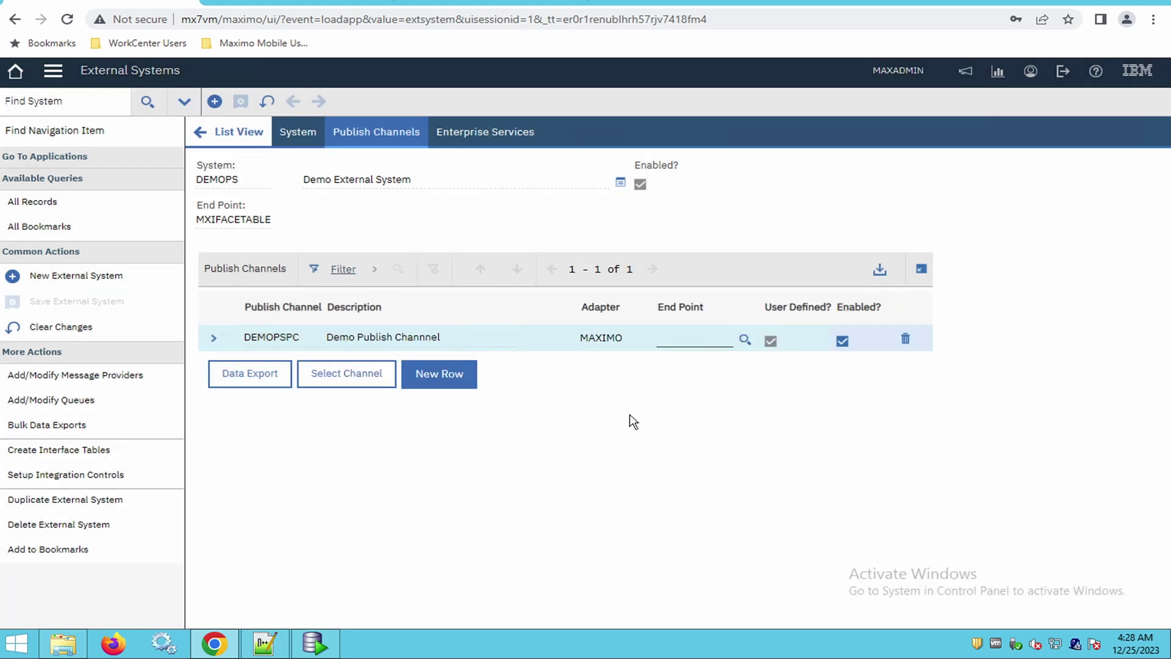
# Open Message Tracking from My Recent Applications.
pyautogui.click(53, 71)
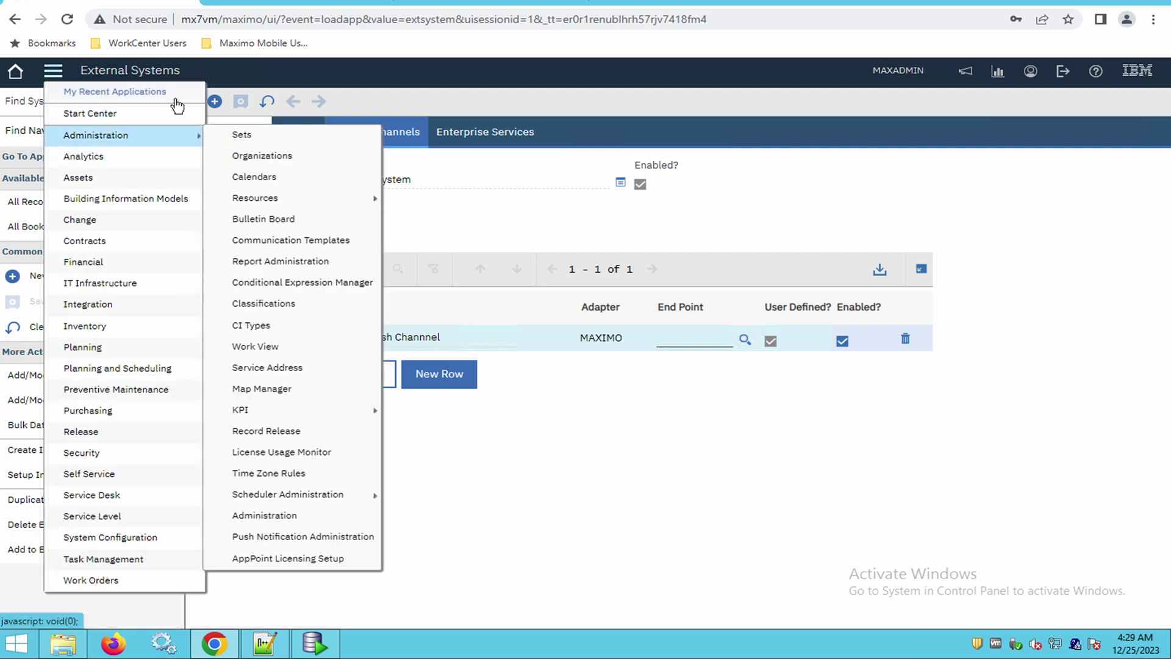
pyautogui.moveTo(176, 101)
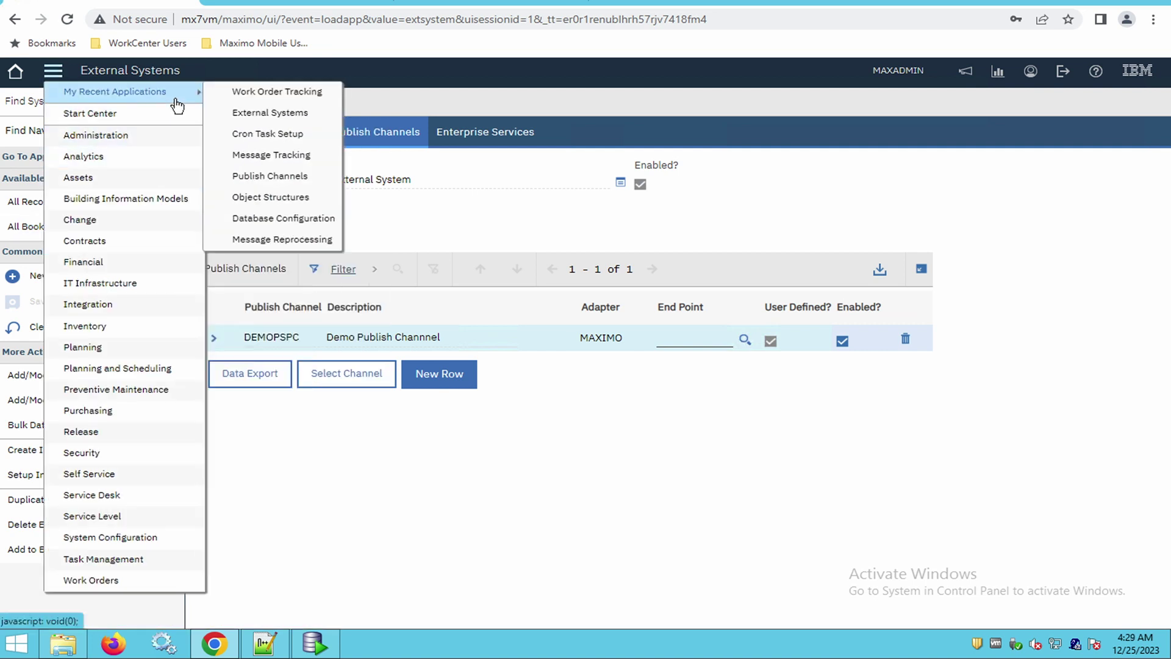
pyautogui.click(295, 157)
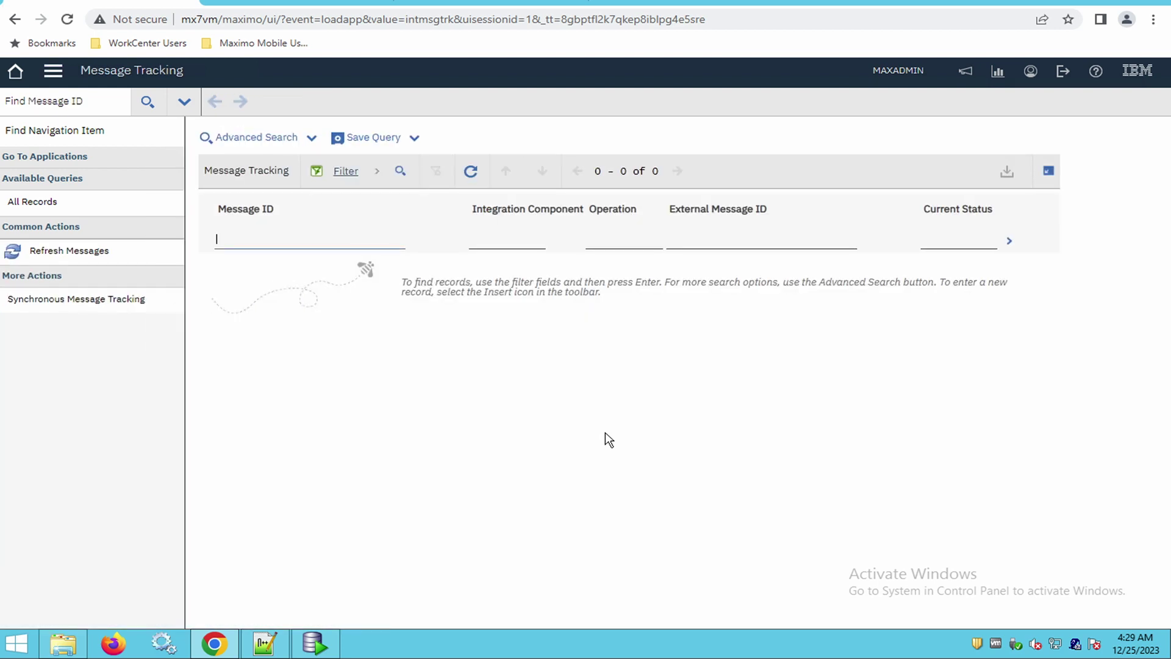
# List tracked messages, check the newest DEMOPSPC message's status, then open its XML.
pyautogui.press('Return')
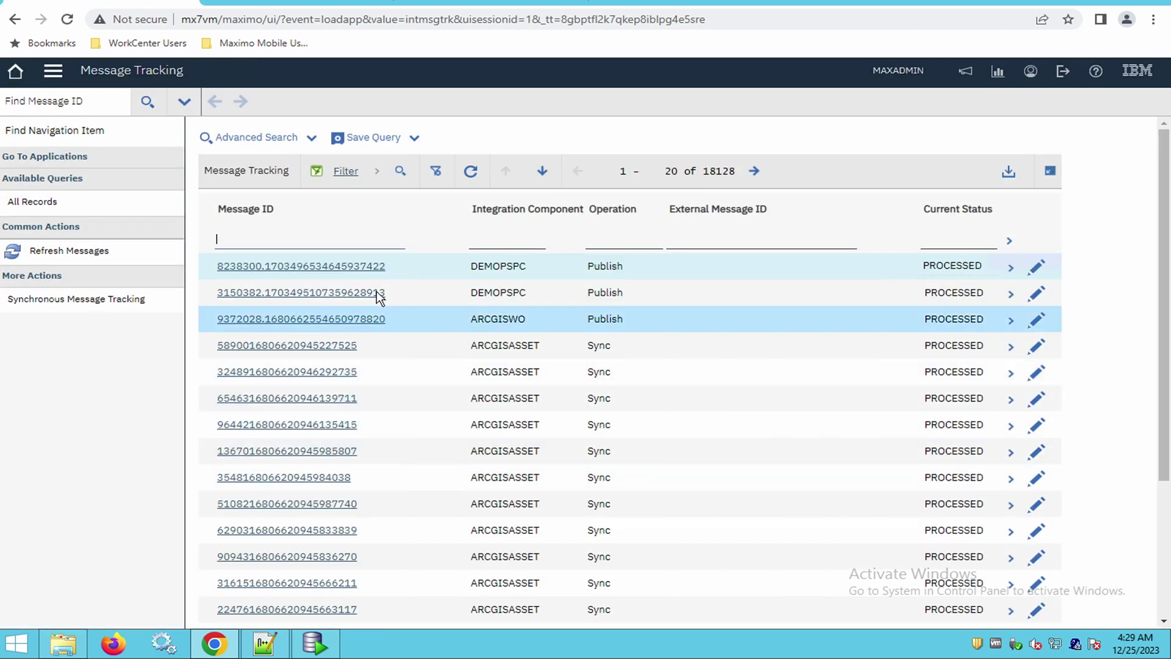
pyautogui.click(373, 265)
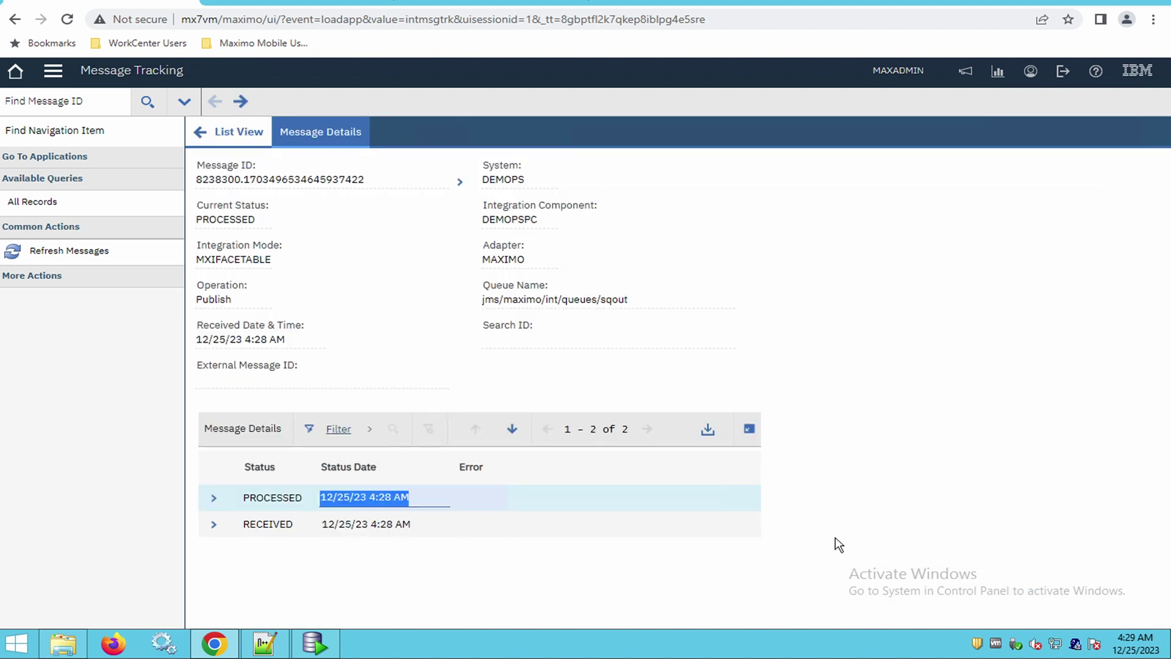
pyautogui.click(583, 564)
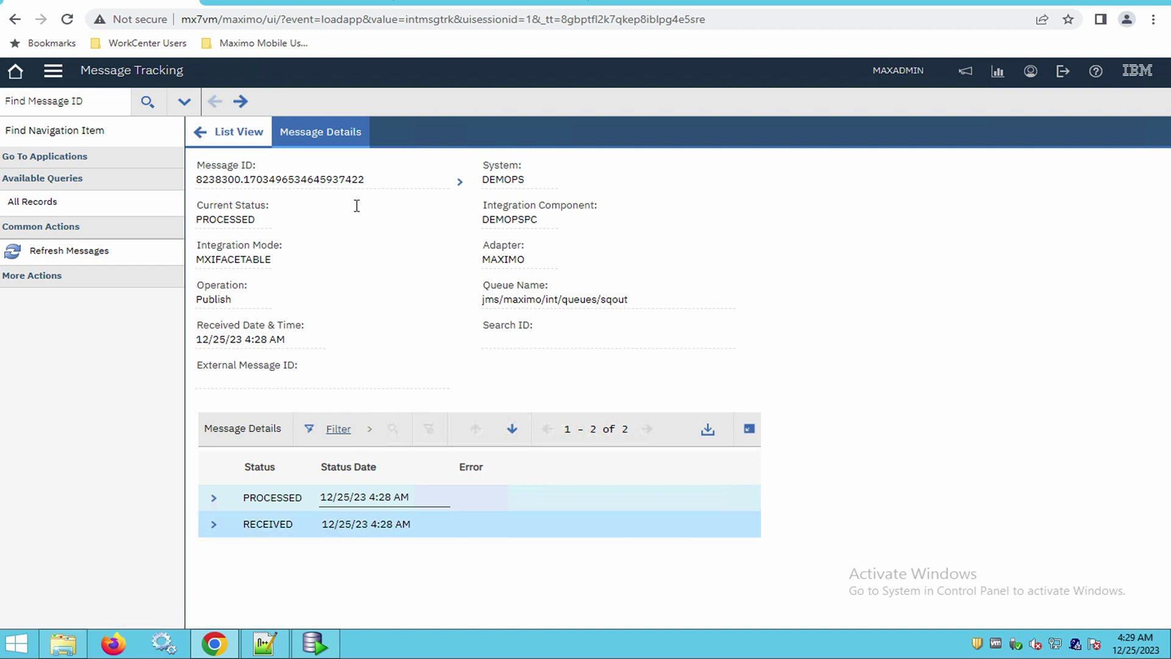
pyautogui.click(240, 132)
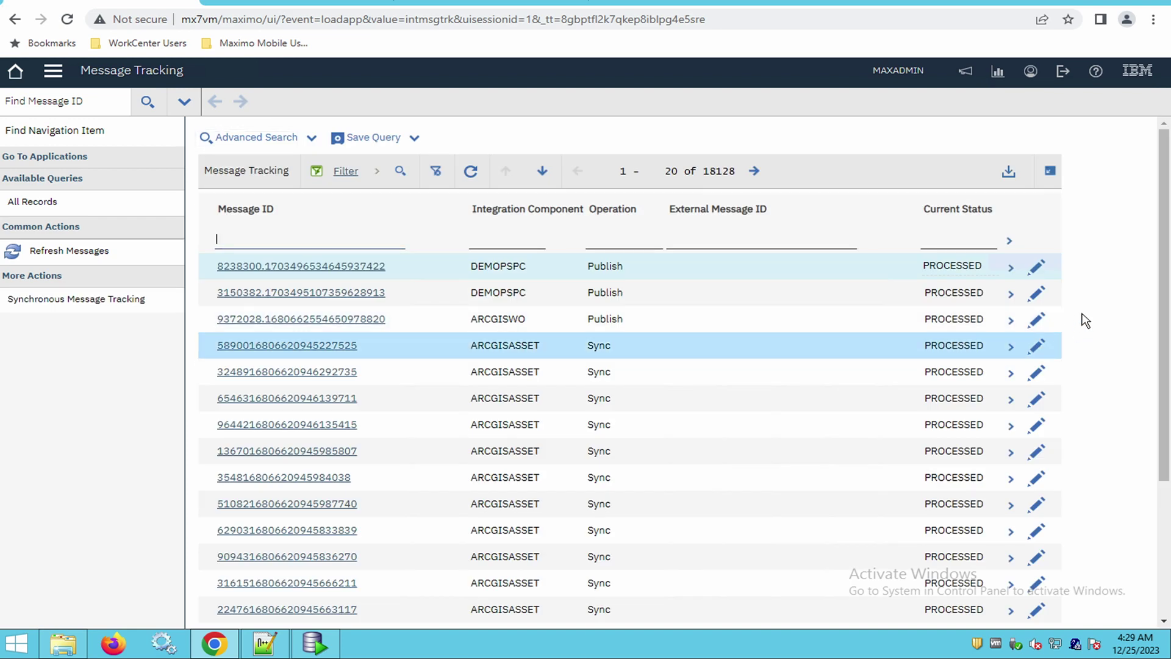
pyautogui.click(1037, 269)
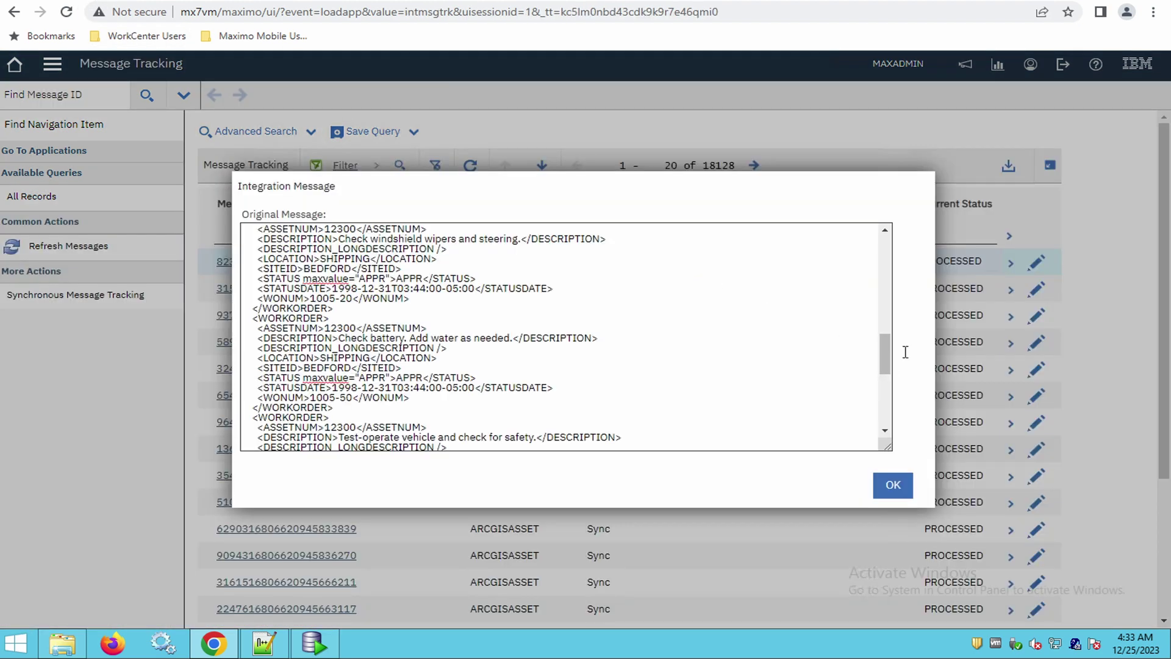
# Open work order 1005's Plans tab and scroll down to its Tasks and Labor tables.
pyautogui.moveTo(888, 348); pyautogui.dragTo(876, 401)
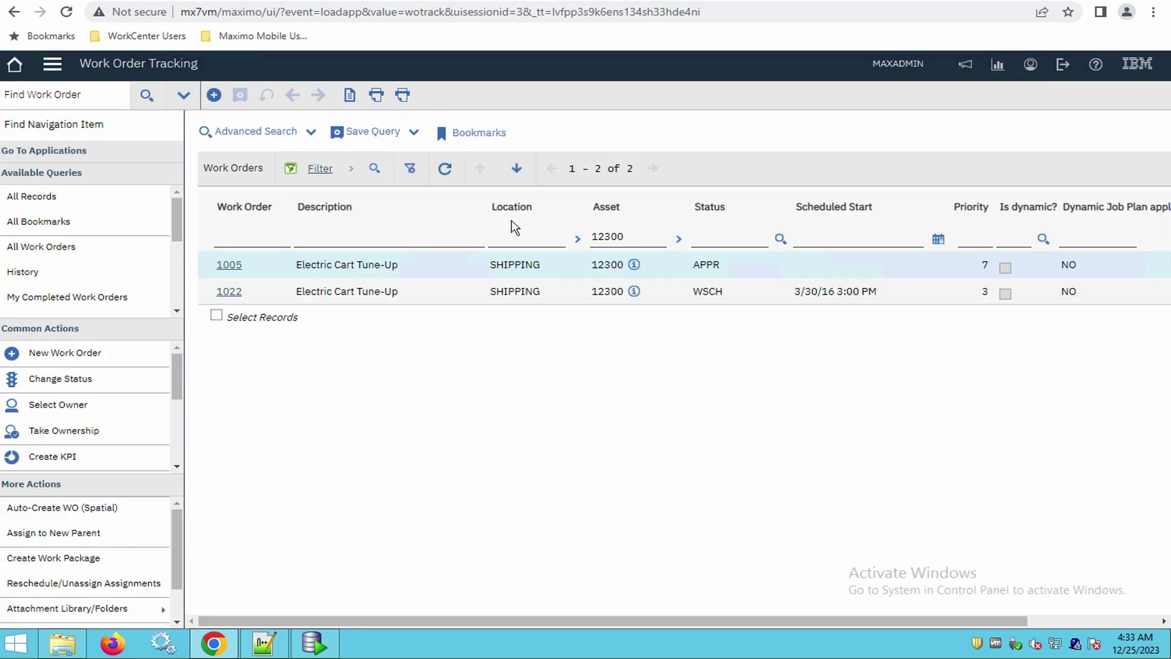
pyautogui.click(224, 264)
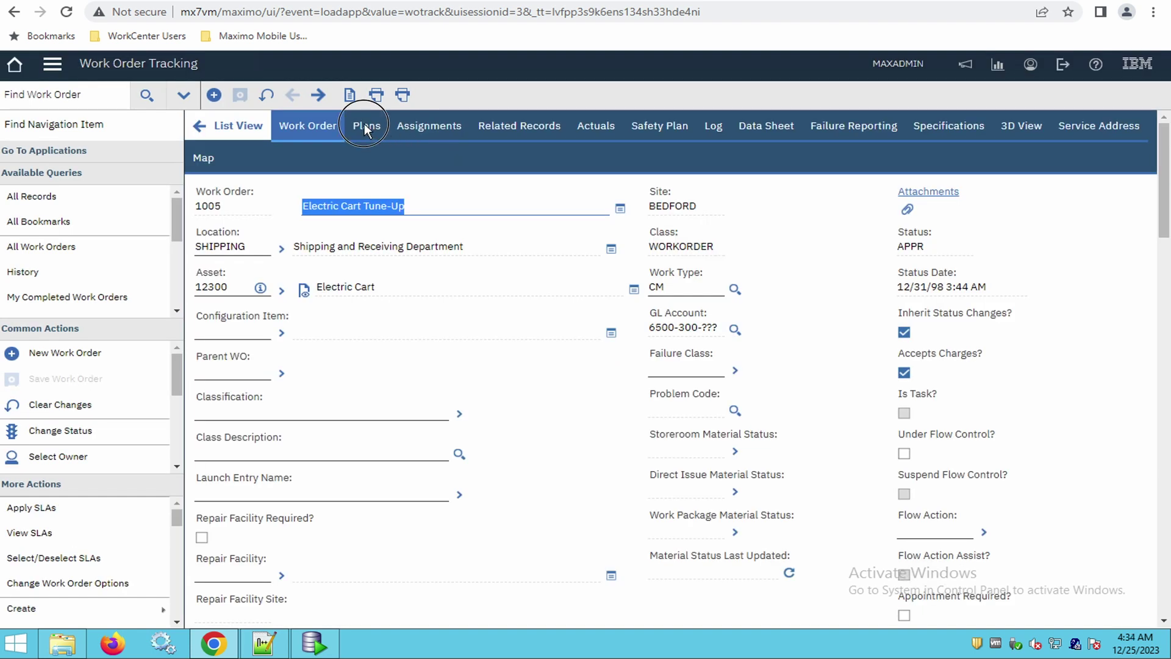
pyautogui.click(366, 126)
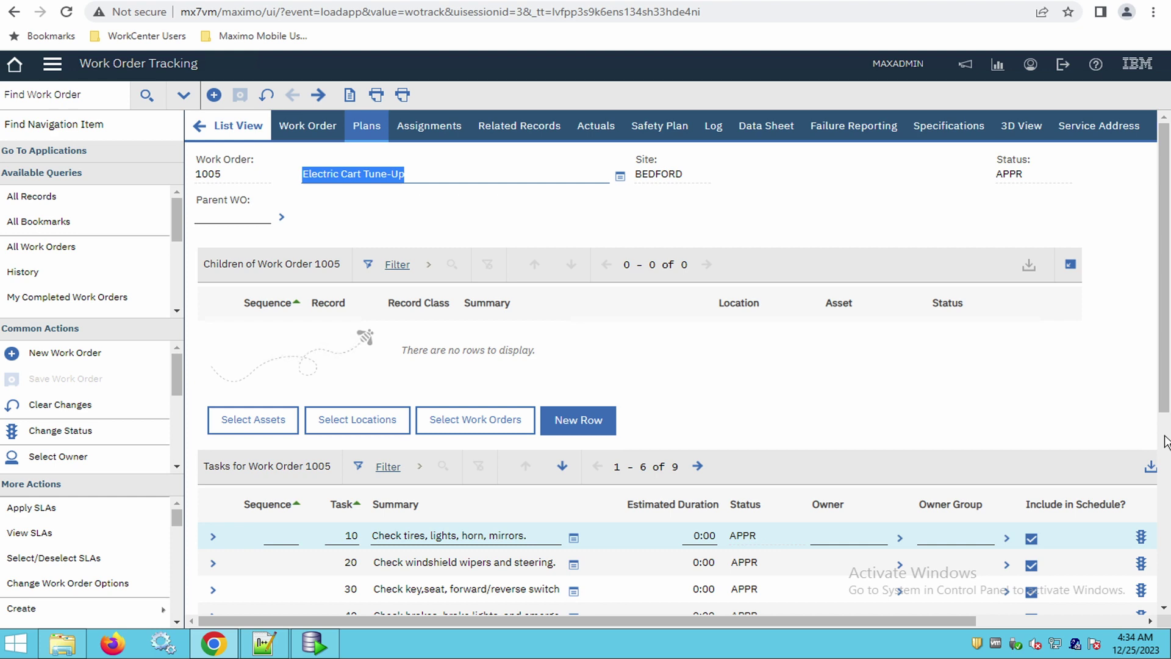
pyautogui.scroll(-5, 1166, 442)
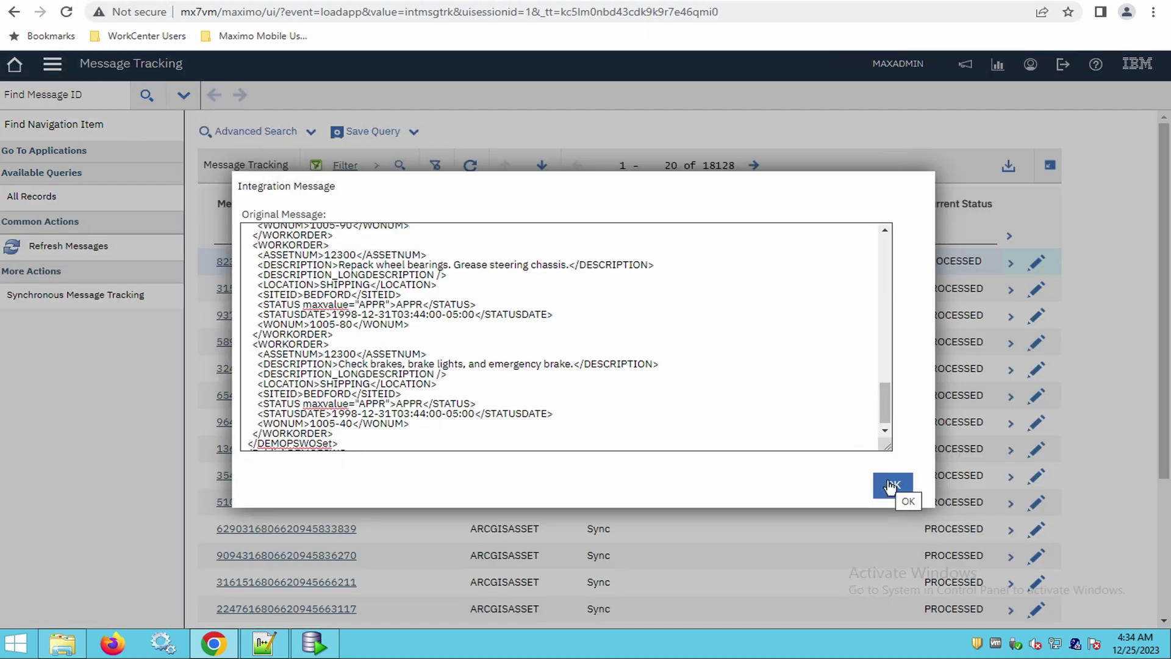
# Close the integration message XML and switch to Oracle SQL Developer.
pyautogui.click(892, 487)
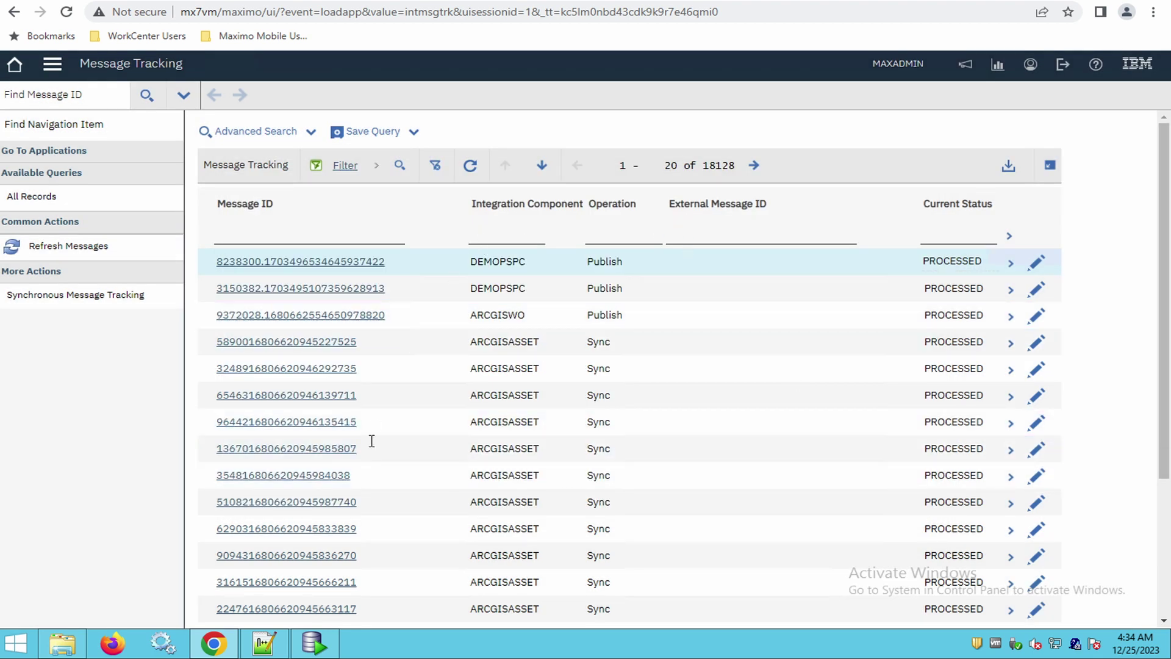
pyautogui.click(324, 645)
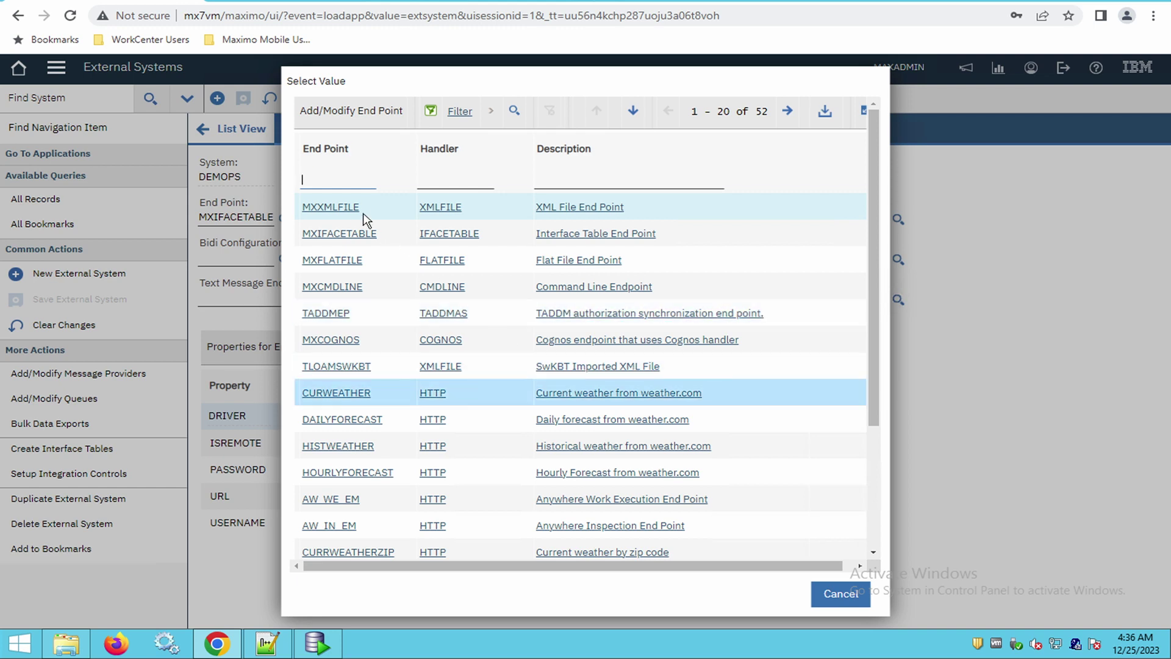
# Set the DEMOPS end point to MXFLATFILE, save, and open a new DEMOPSPC data export.
pyautogui.click(345, 263)
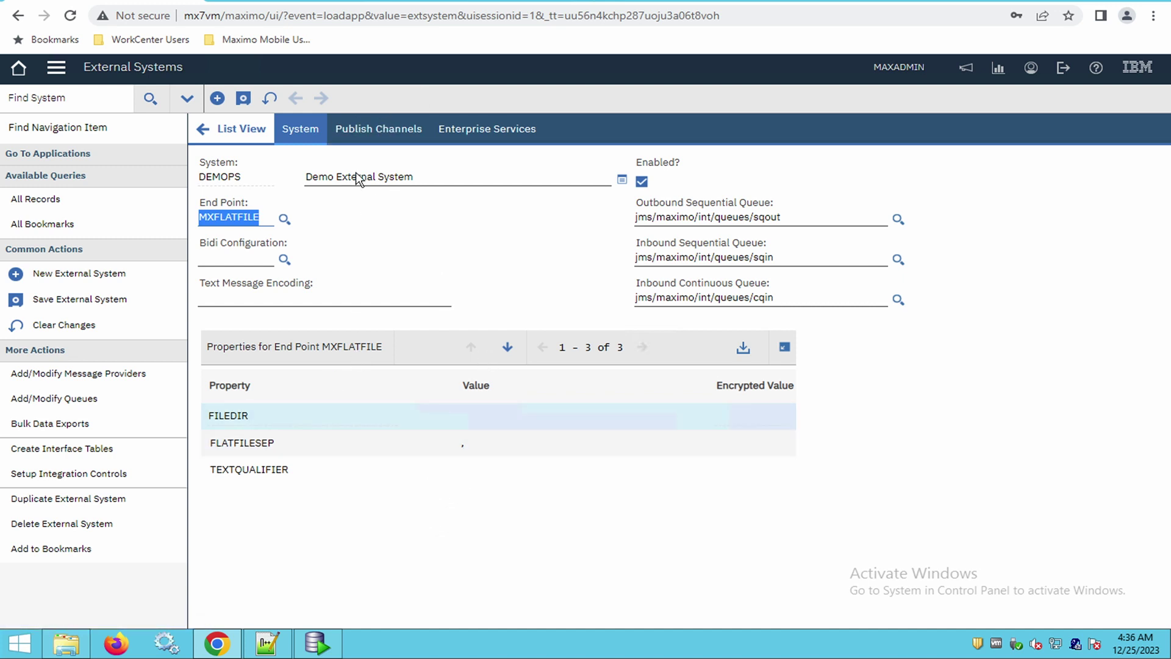
pyautogui.click(389, 142)
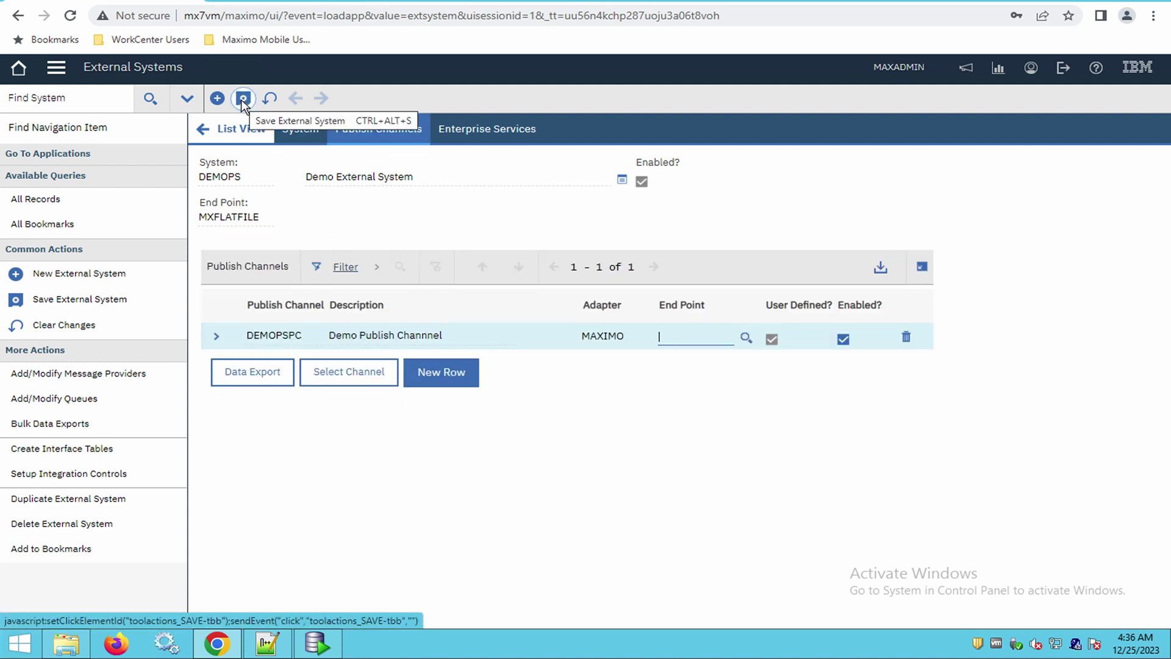
pyautogui.click(243, 99)
pyautogui.click(259, 376)
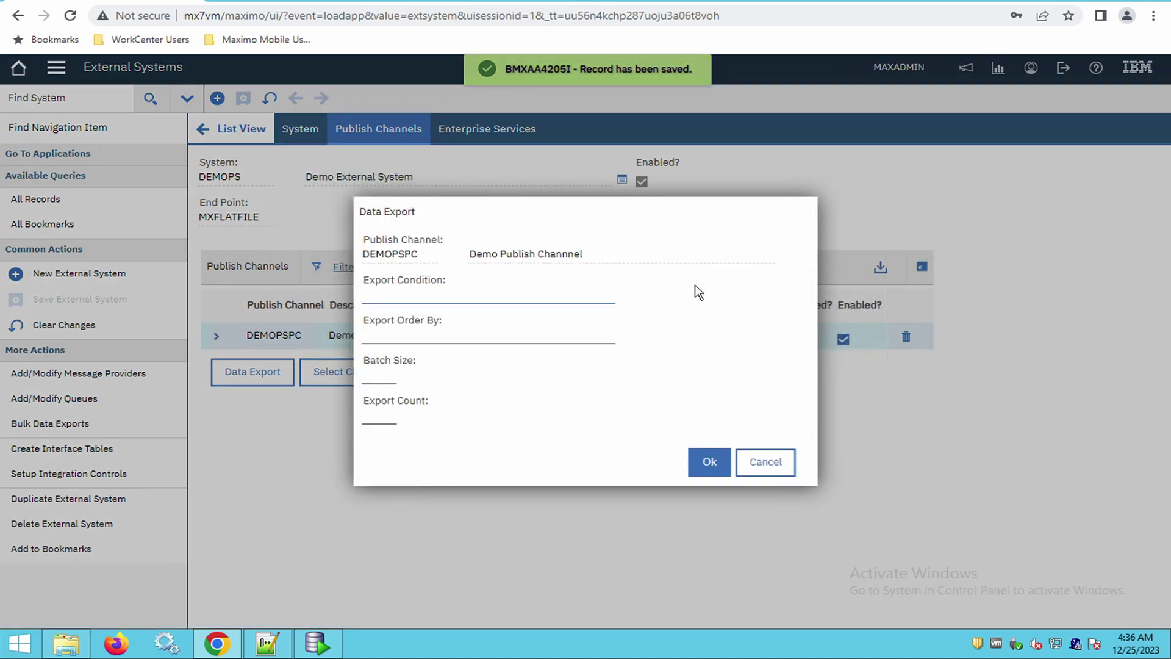
# Run the export with condition assetnum='12300' and istask=0, copying 12300 from the work order.
pyautogui.click(582, 294)
pyautogui.write("assetnum='")
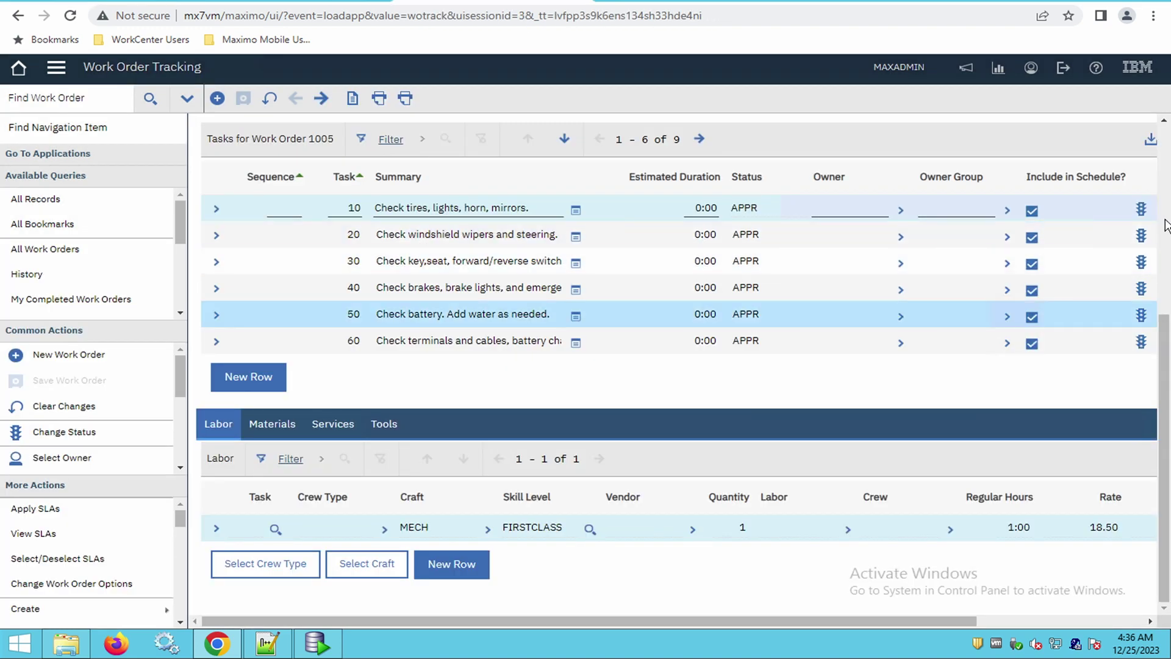
pyautogui.scroll(5, 1165, 225)
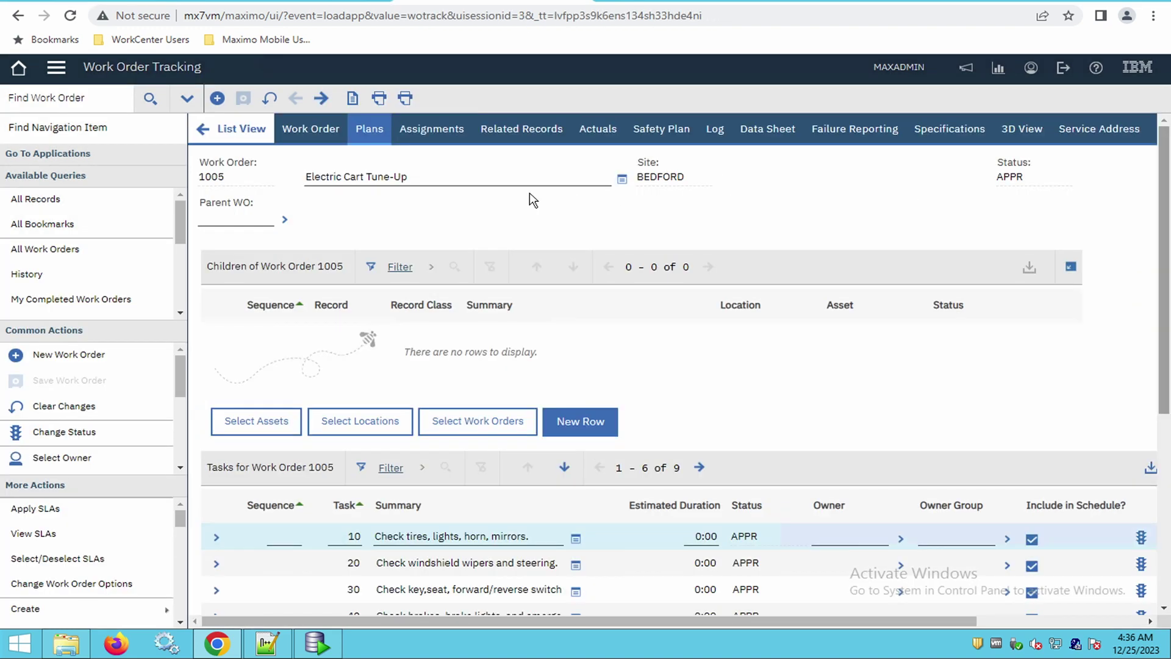
pyautogui.click(308, 133)
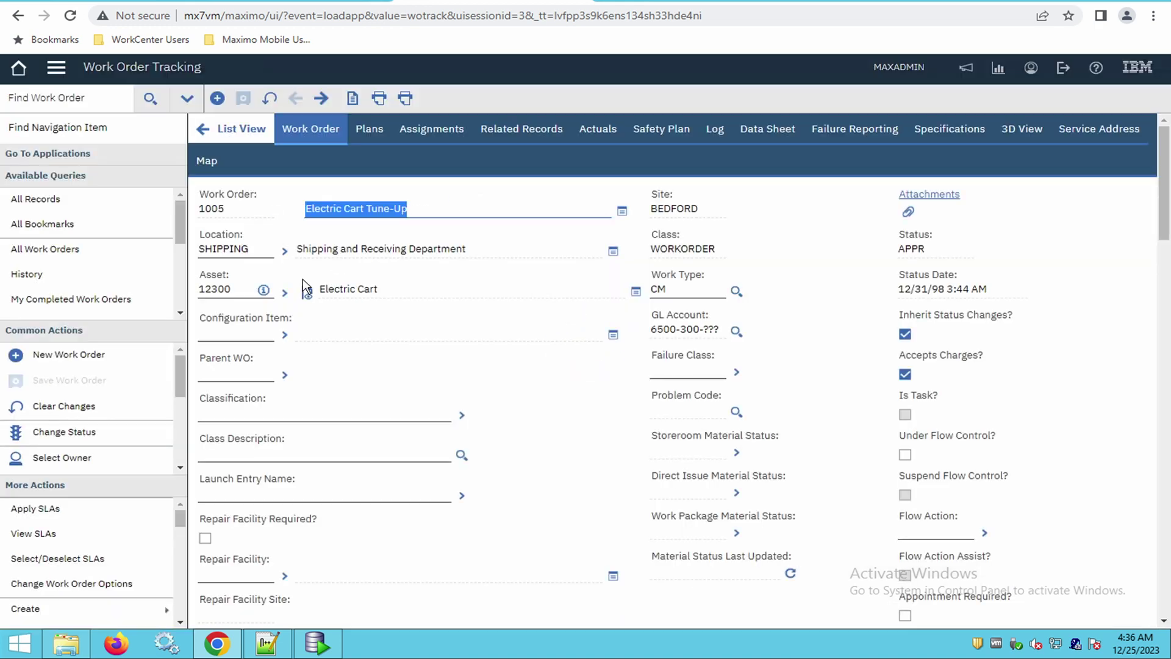
pyautogui.click(237, 291)
pyautogui.hotkey('ctrl', 'c')
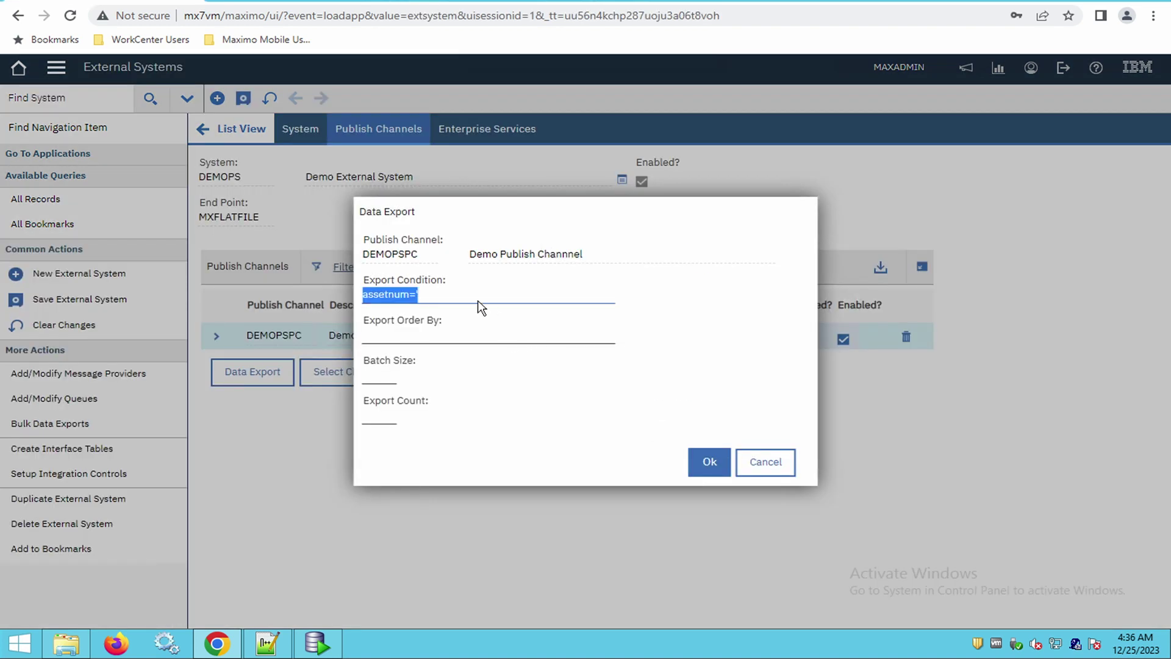
pyautogui.click(455, 294)
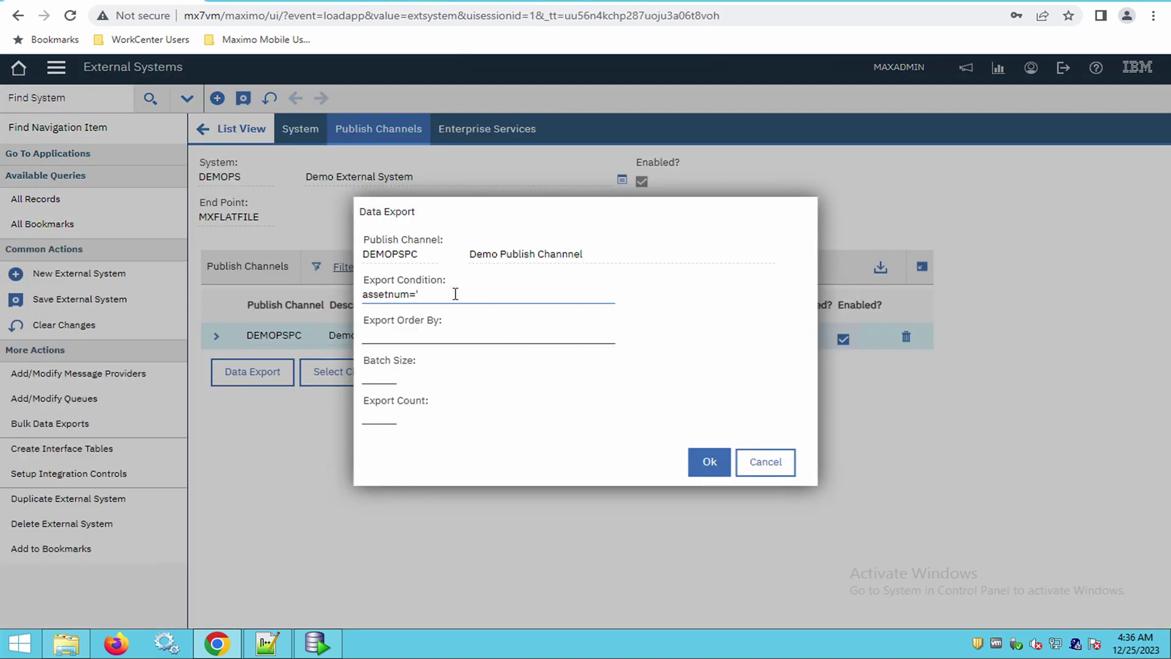
pyautogui.hotkey('ctrl', 'v')
pyautogui.write("' and istask=0")
pyautogui.click(710, 464)
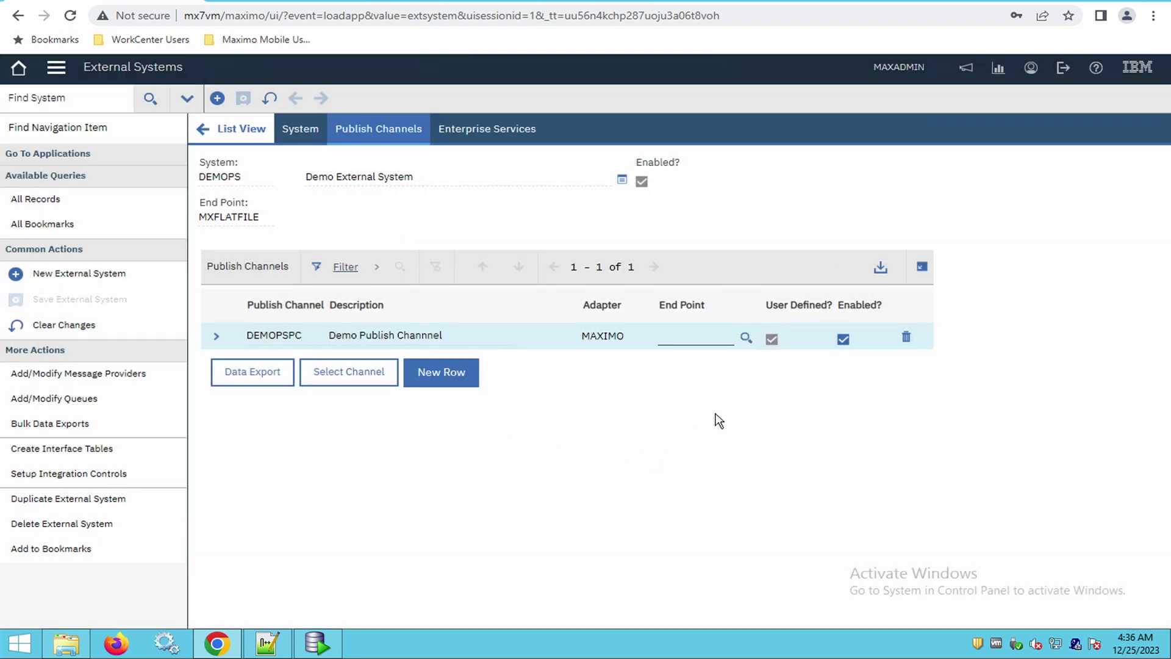
# Open the newest DEMOPSPC message's XML in Message Tracking.
pyautogui.click(56, 71)
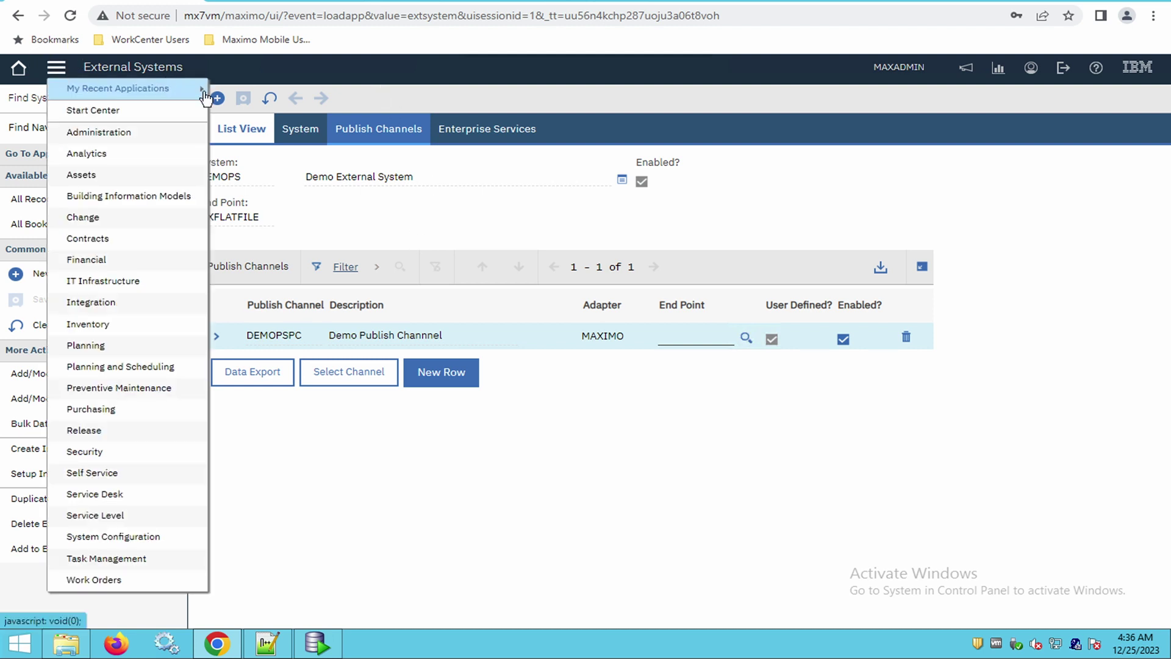
pyautogui.moveTo(202, 92)
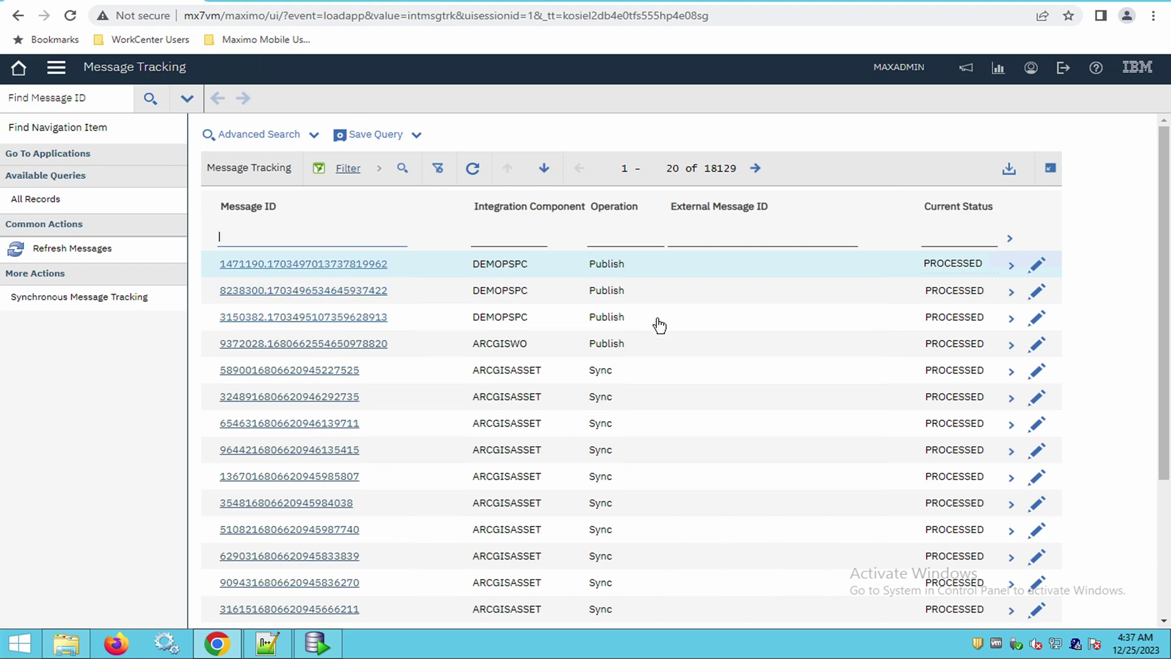
pyautogui.click(1037, 264)
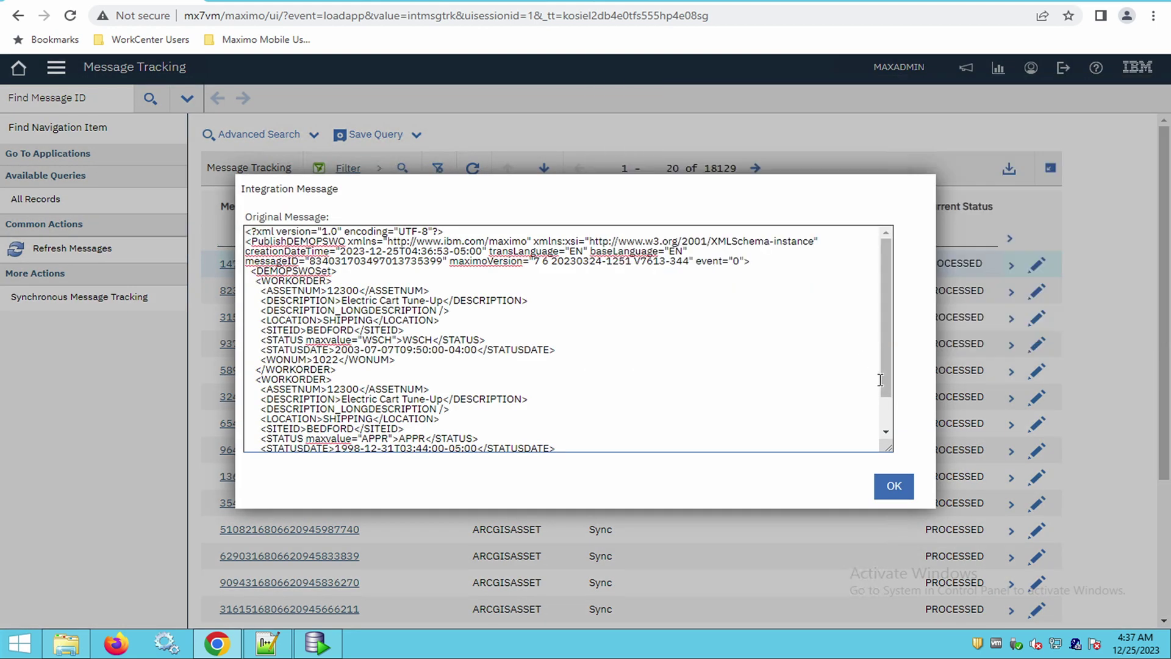
# Scroll through the XML confirming only parent work orders 1022 and 1005, then close it.
pyautogui.click(888, 413)
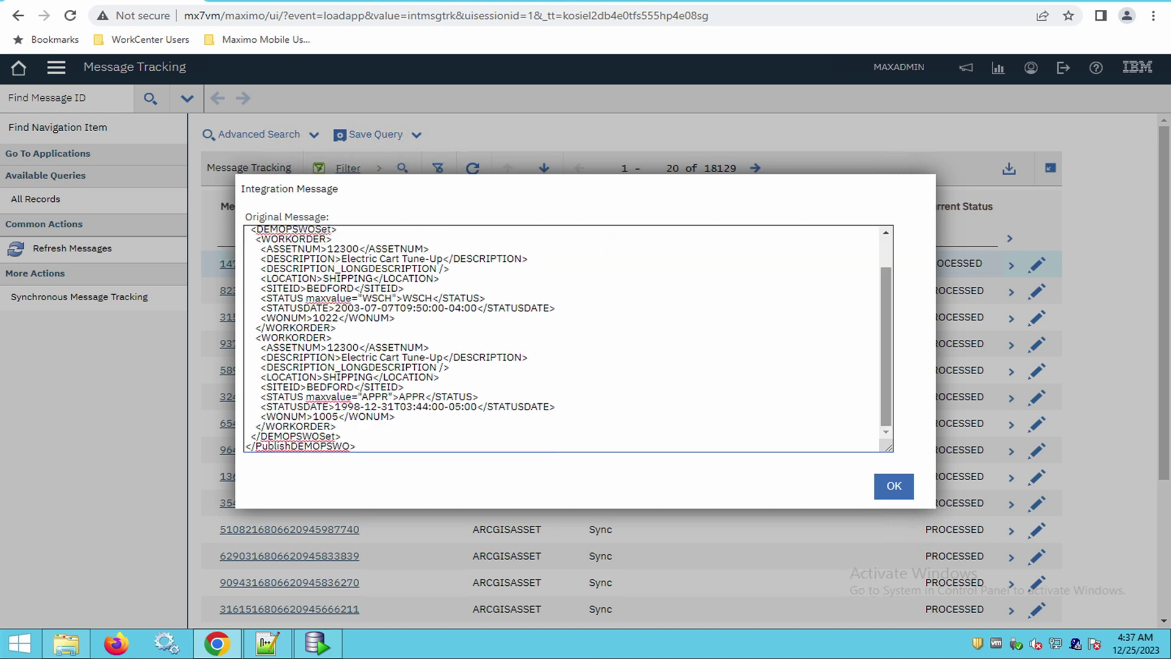
pyautogui.click(886, 255)
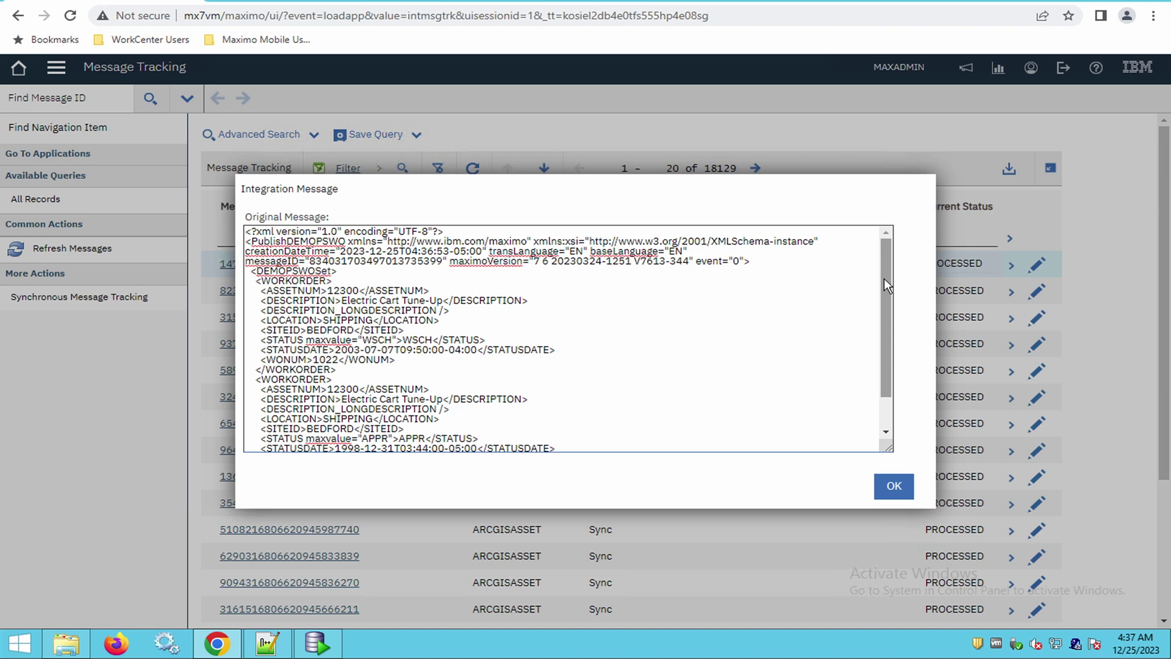
pyautogui.click(887, 408)
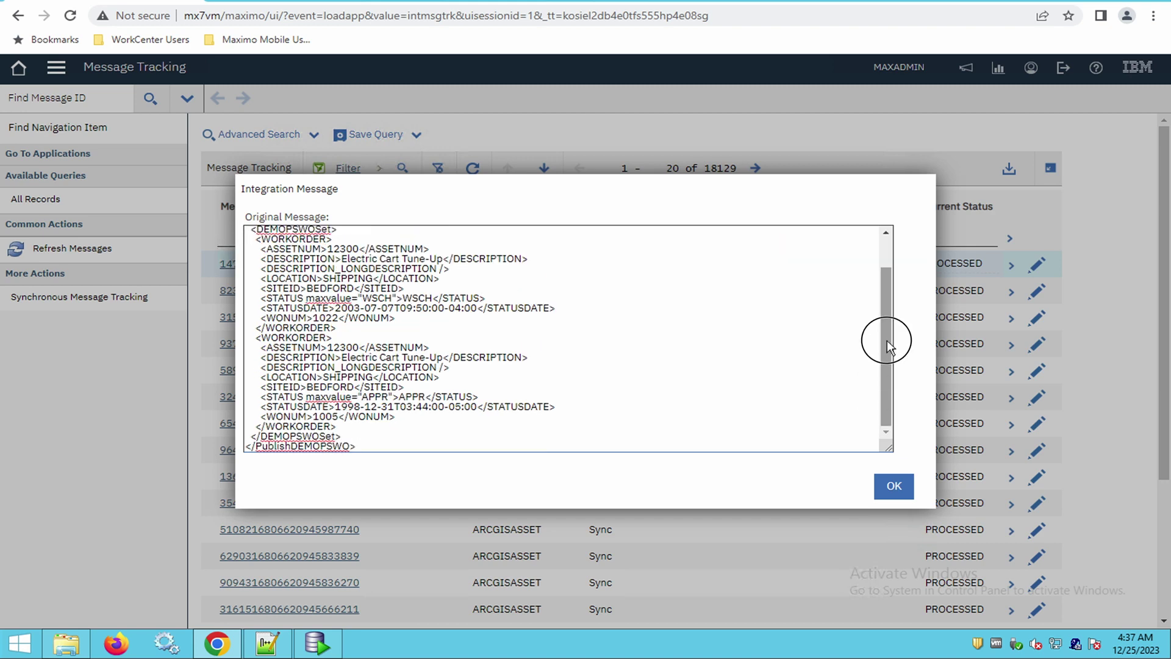
pyautogui.moveTo(888, 335); pyautogui.dragTo(891, 282)
pyautogui.click(885, 394)
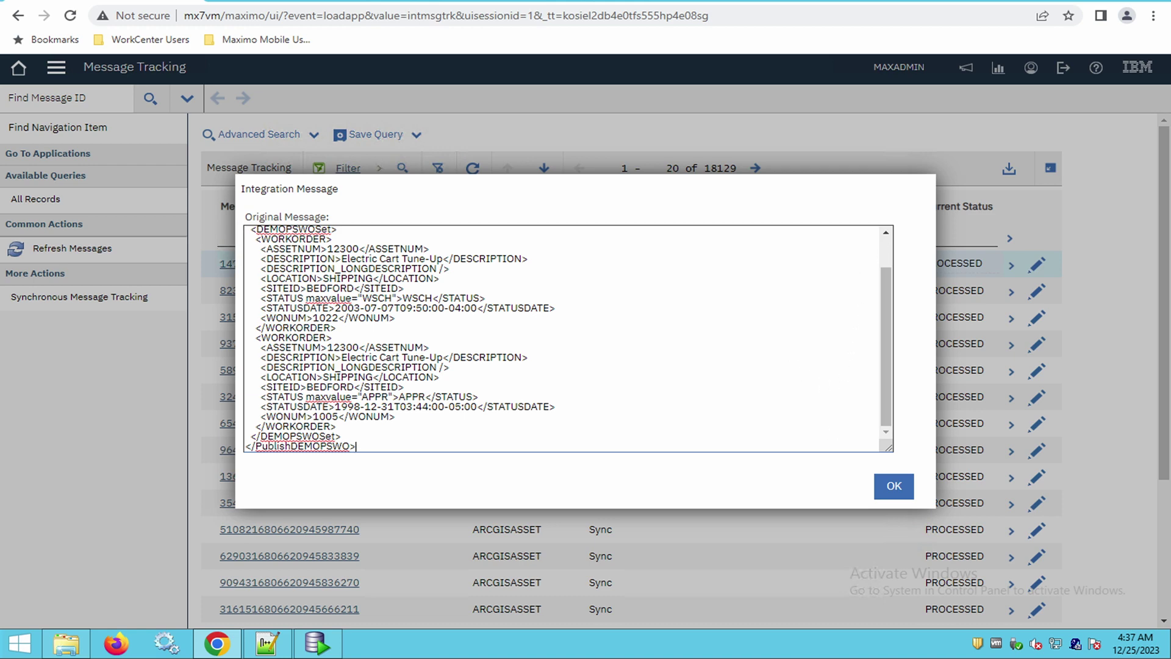
pyautogui.click(886, 255)
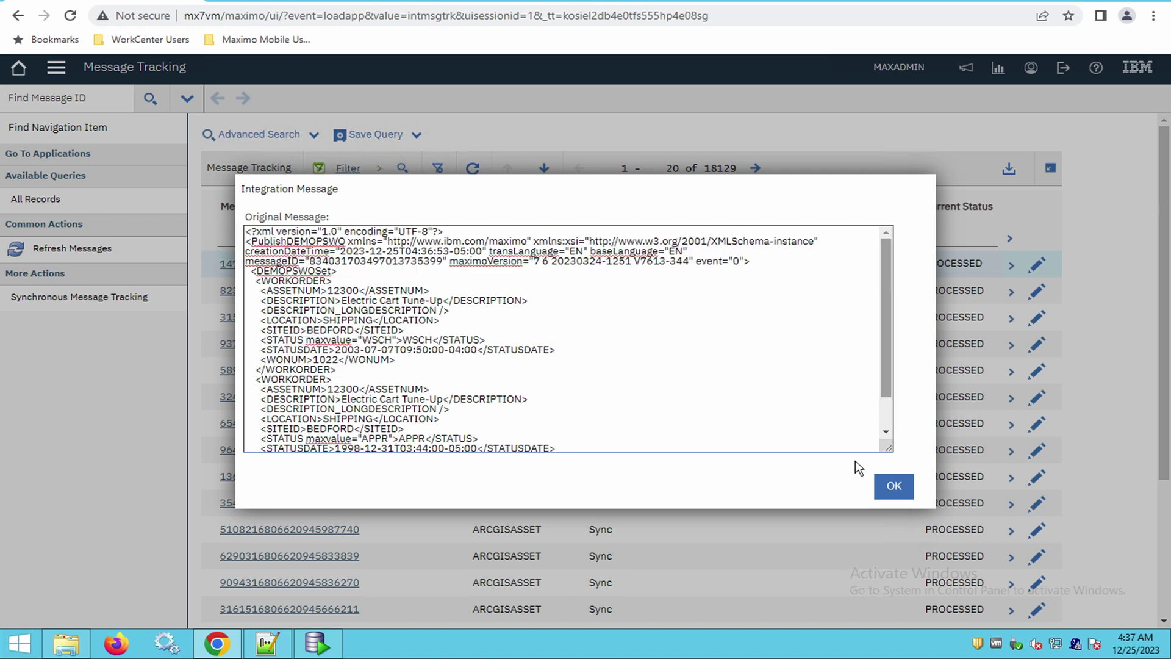
pyautogui.click(878, 486)
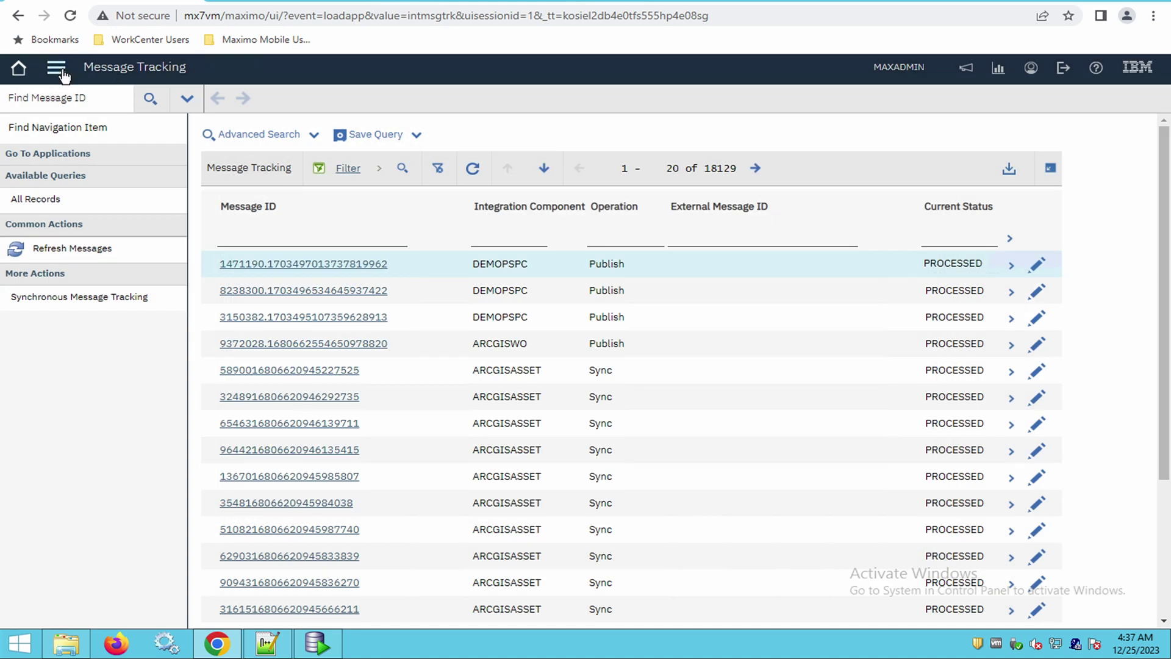
# Filter System Properties for %globaldir% and select mxe.int.globaldir, valued c:\temp.
pyautogui.click(62, 73)
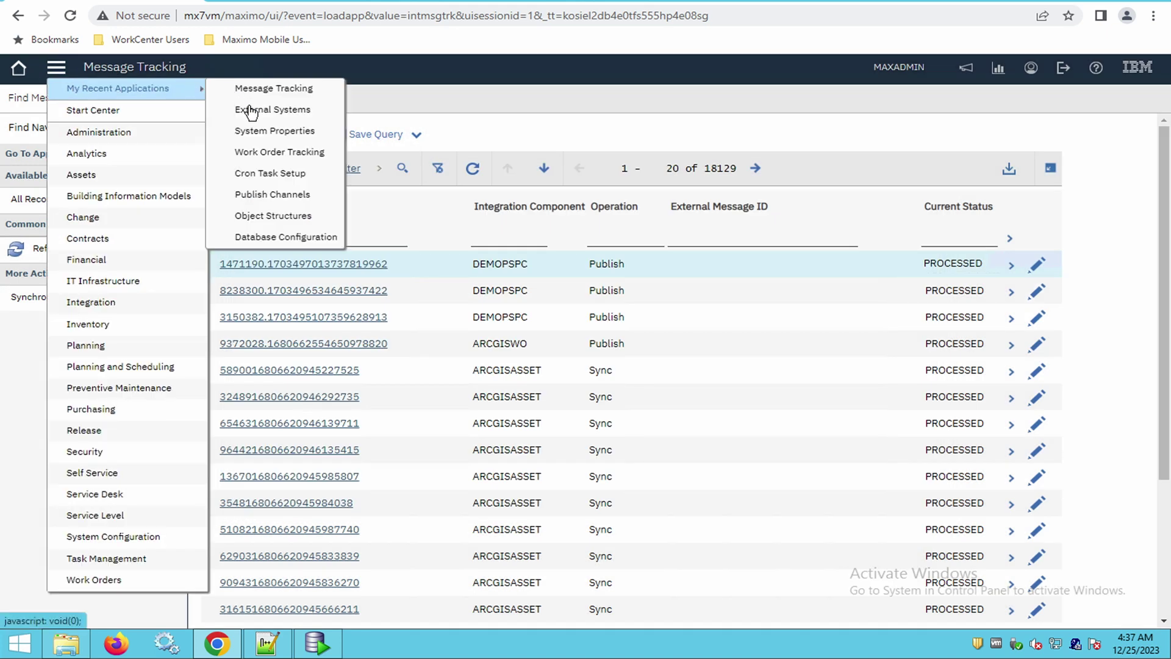
pyautogui.click(280, 135)
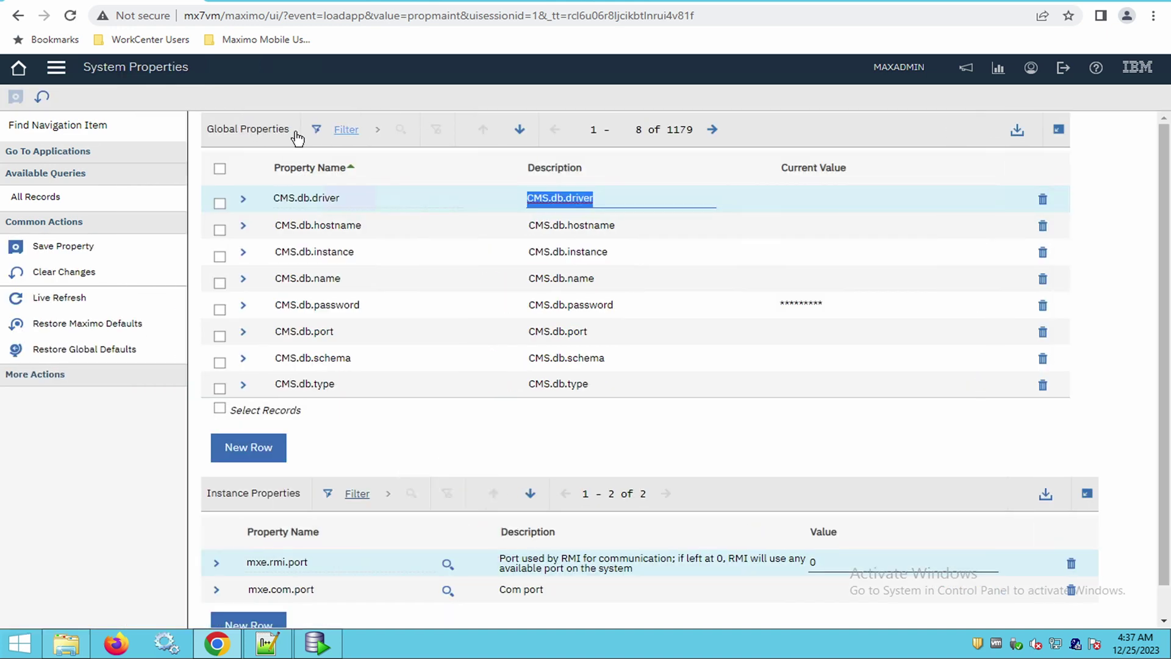
pyautogui.click(345, 129)
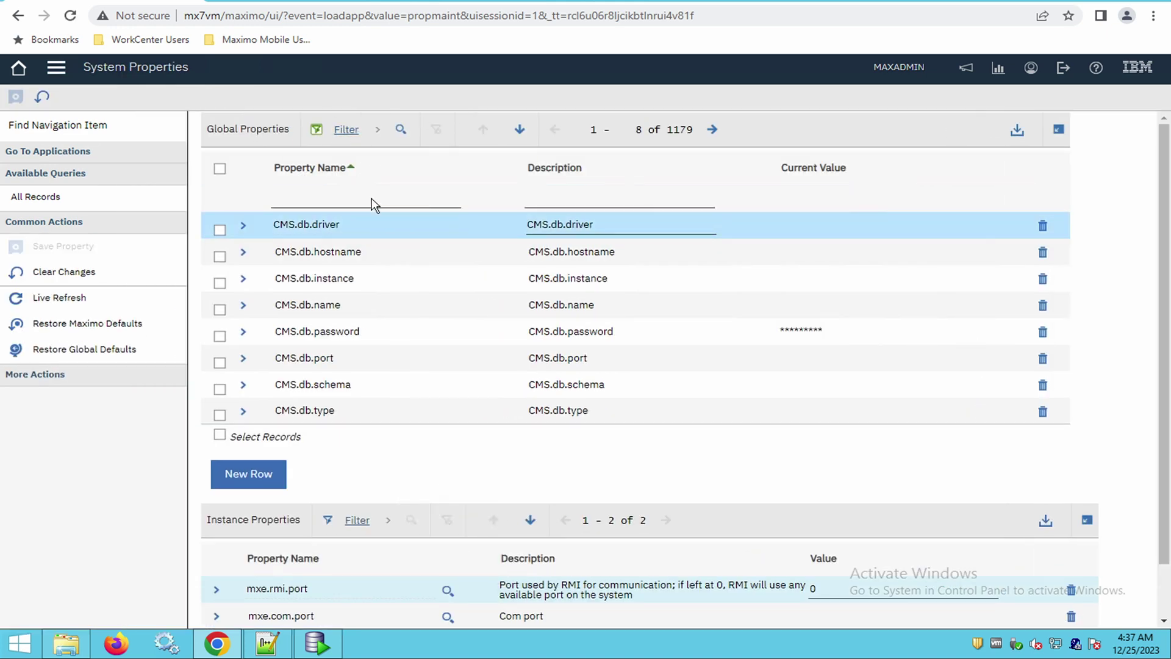
pyautogui.click(372, 198)
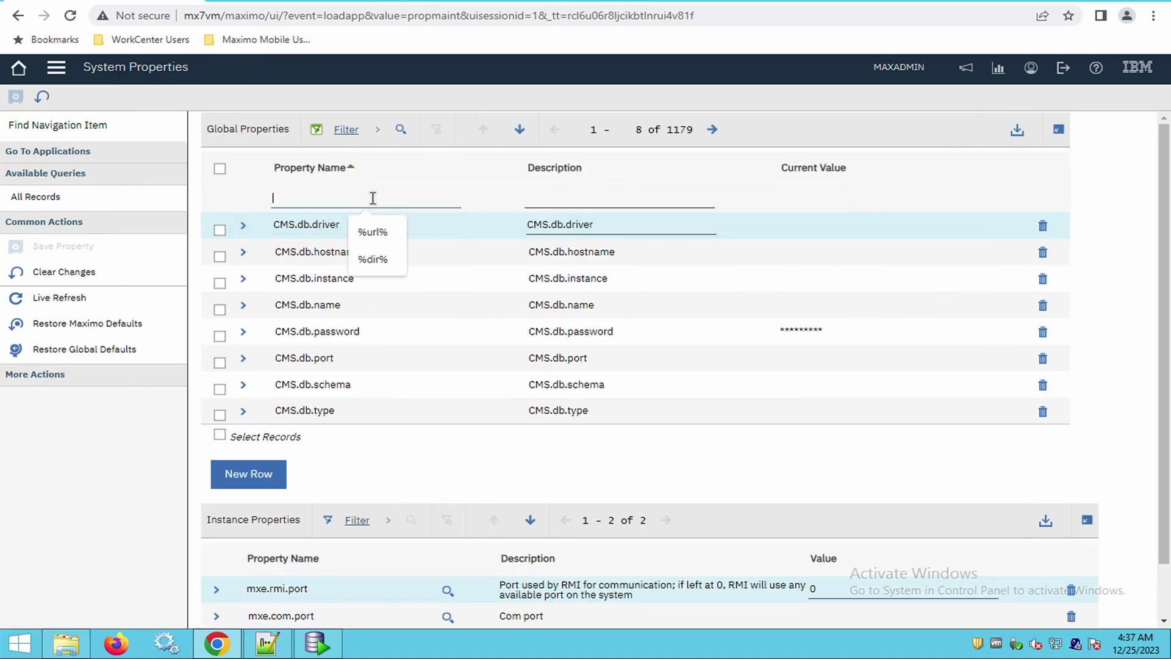
pyautogui.write('%global')
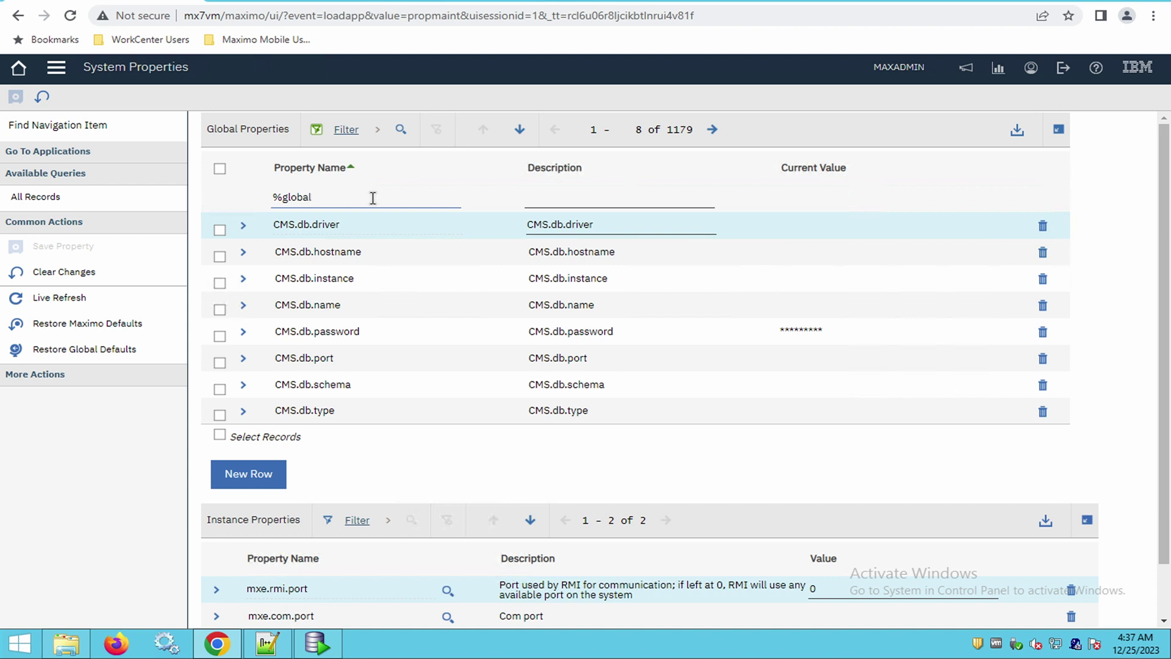
pyautogui.write('dir%')
pyautogui.press('Return')
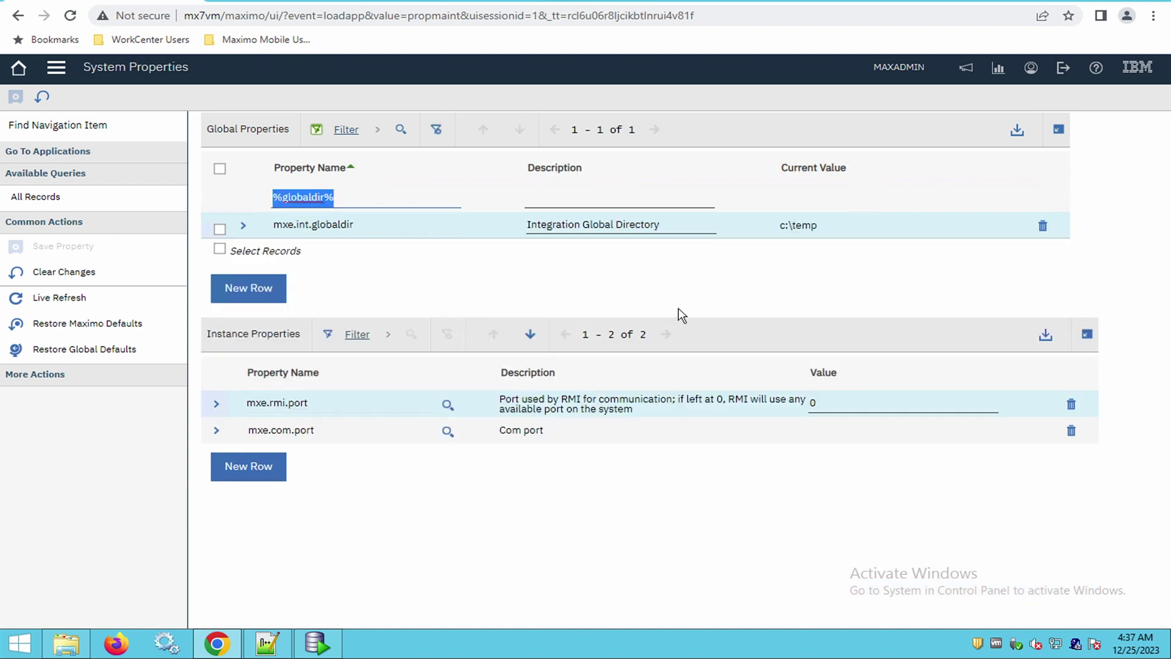
pyautogui.click(781, 228)
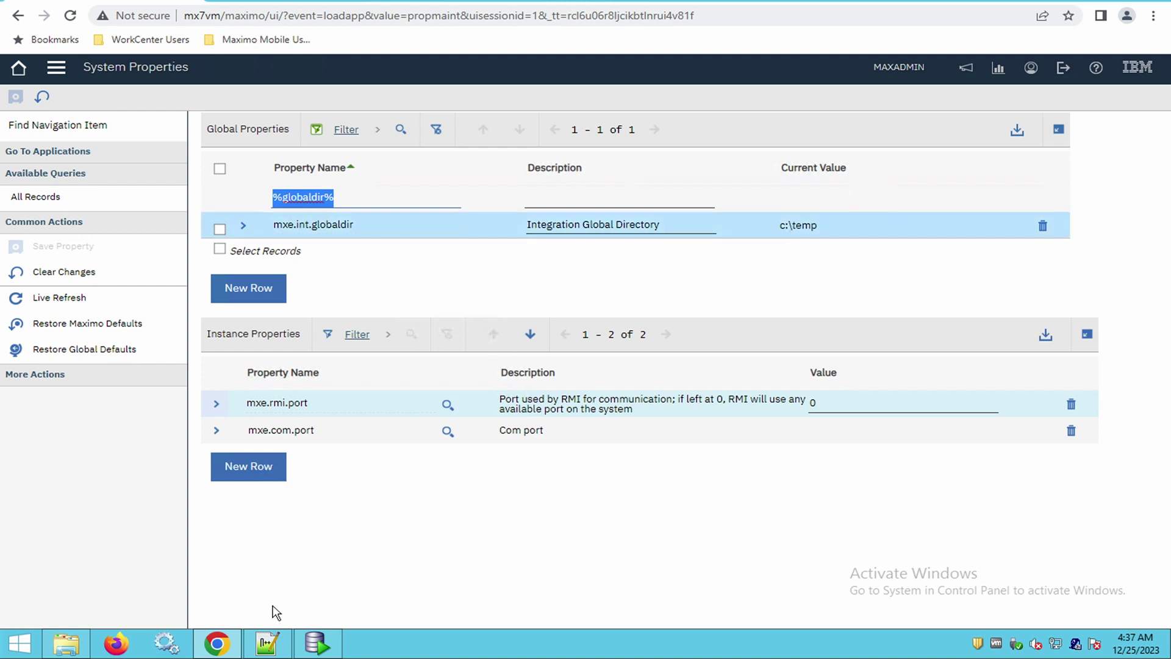
pyautogui.click(67, 645)
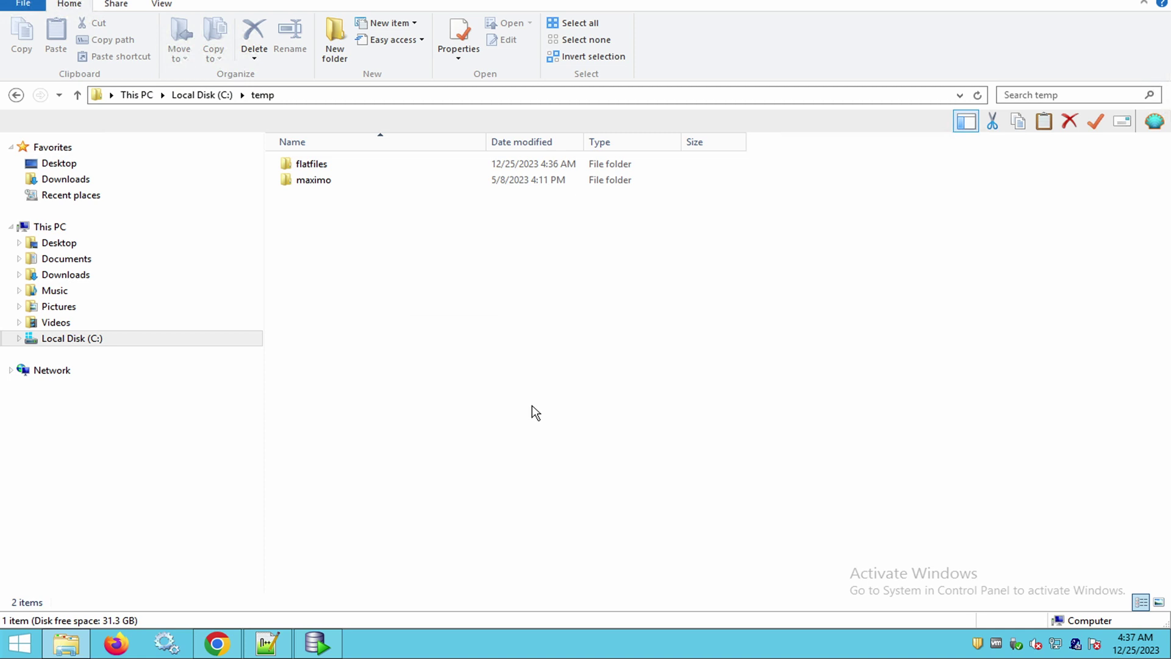
# Refresh C:\temp, open flatfiles, and widen Name to reveal the DEMOPS_DEMOPSPC .dat file.
pyautogui.click(977, 96)
pyautogui.click(315, 170)
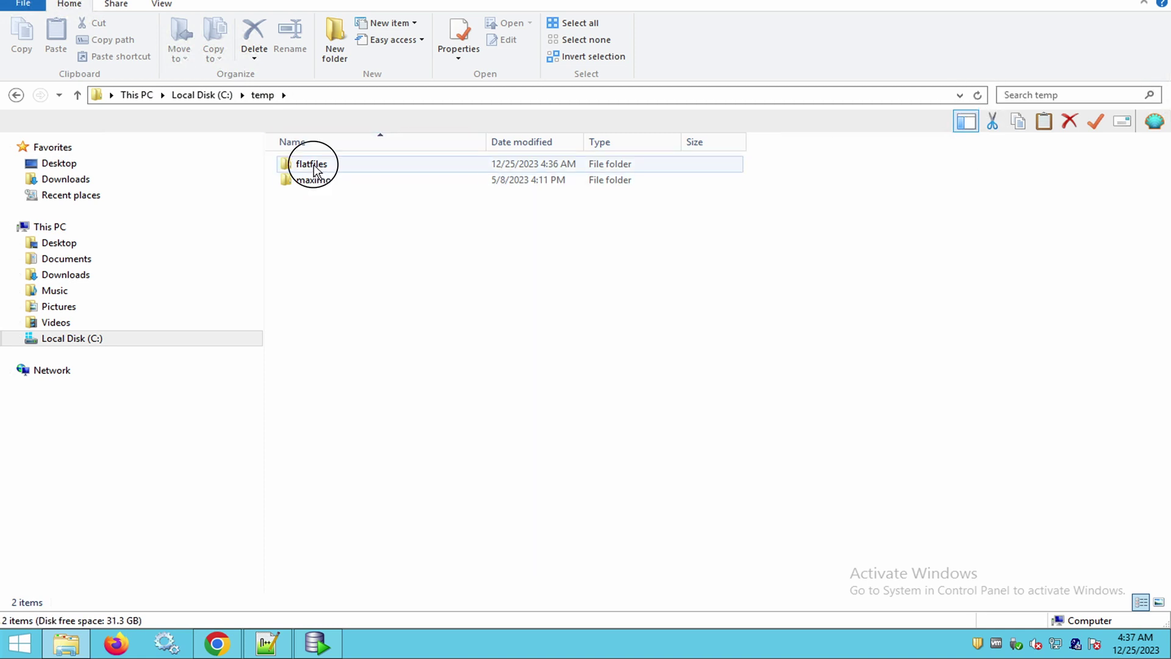
pyautogui.doubleClick(315, 170)
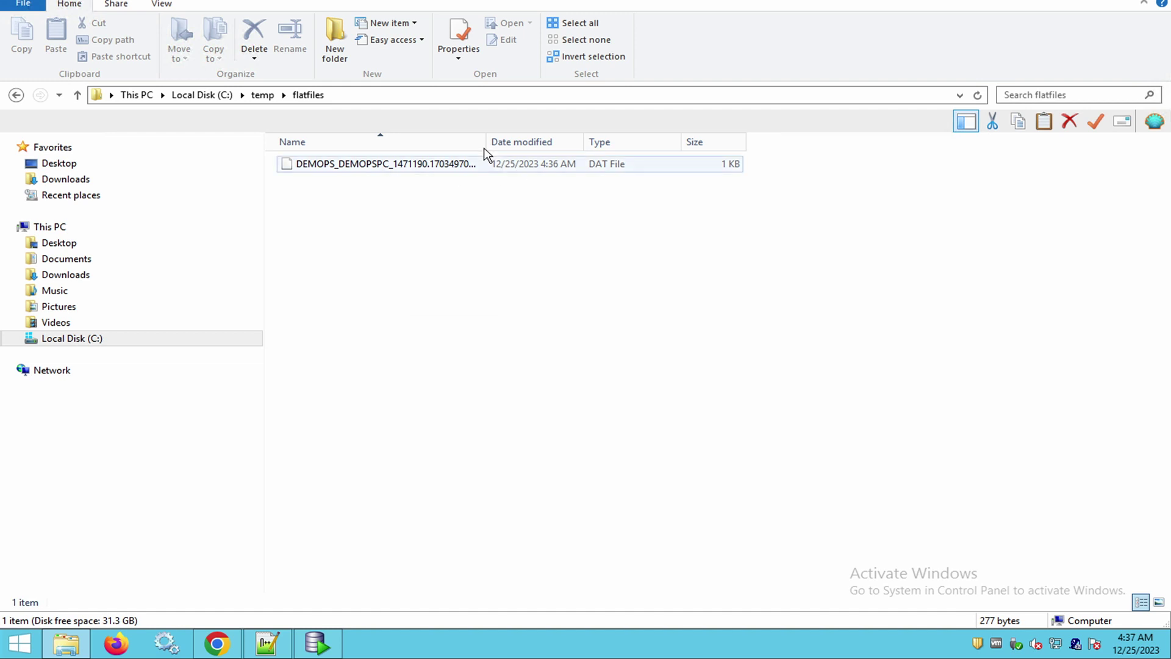
pyautogui.moveTo(486, 136); pyautogui.dragTo(614, 135)
pyautogui.rightClick(504, 164)
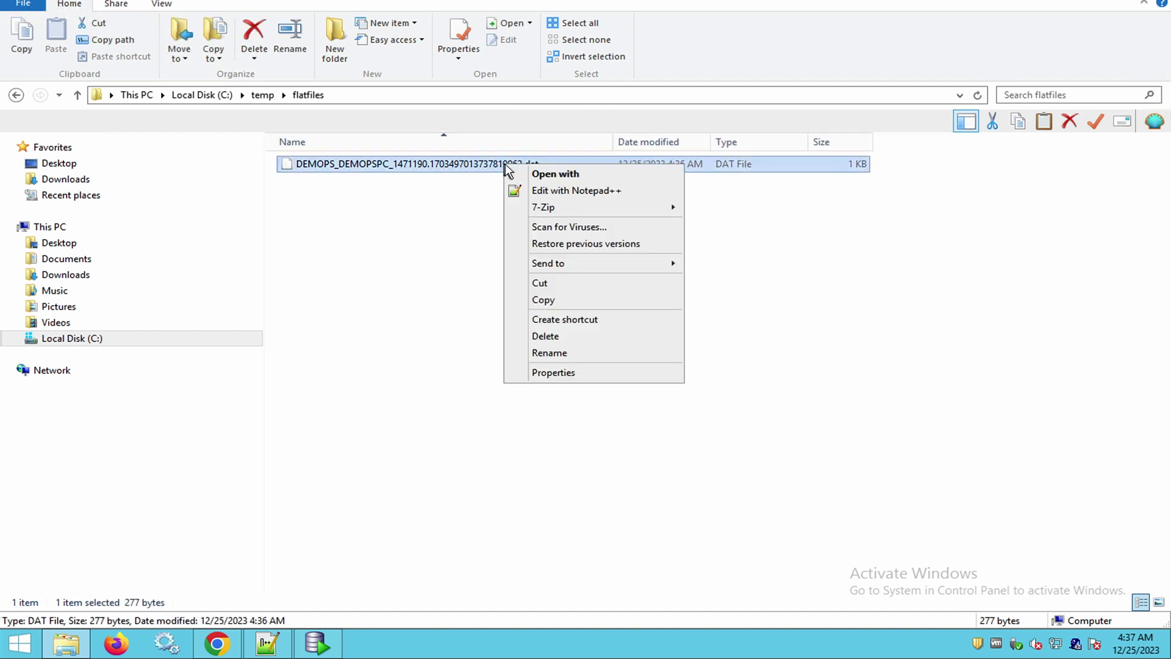
# Open the exported .dat file in Notepad++ and select its header and work order 1022 and 1005 rows.
pyautogui.click(622, 188)
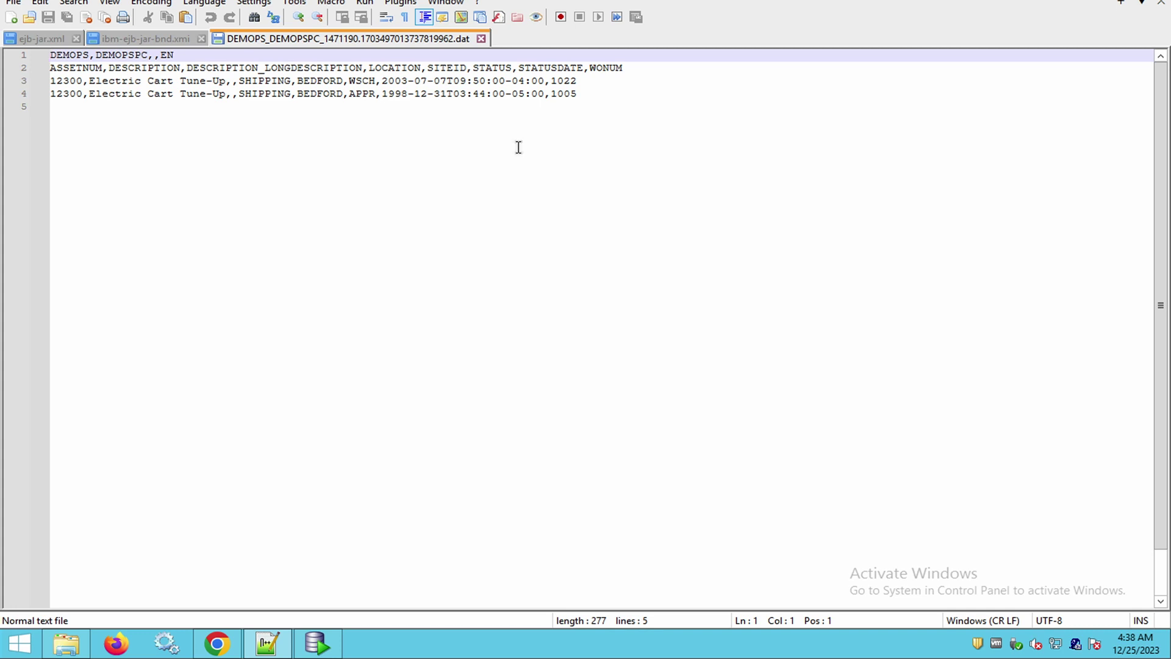
pyautogui.moveTo(585, 95); pyautogui.dragTo(49, 67)
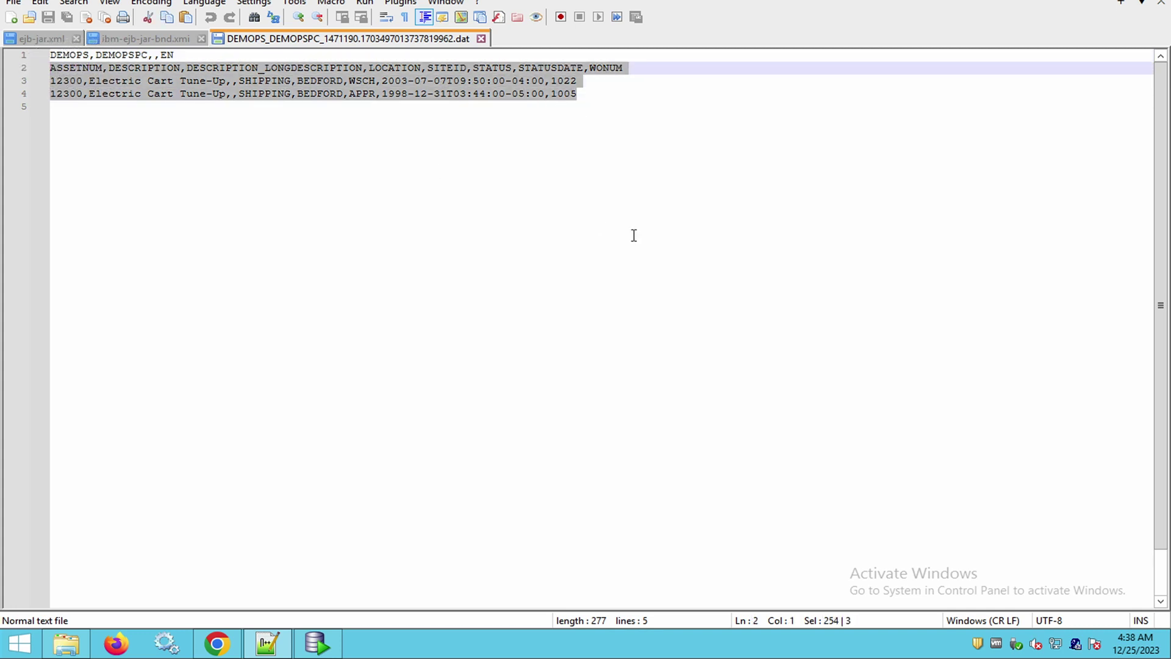